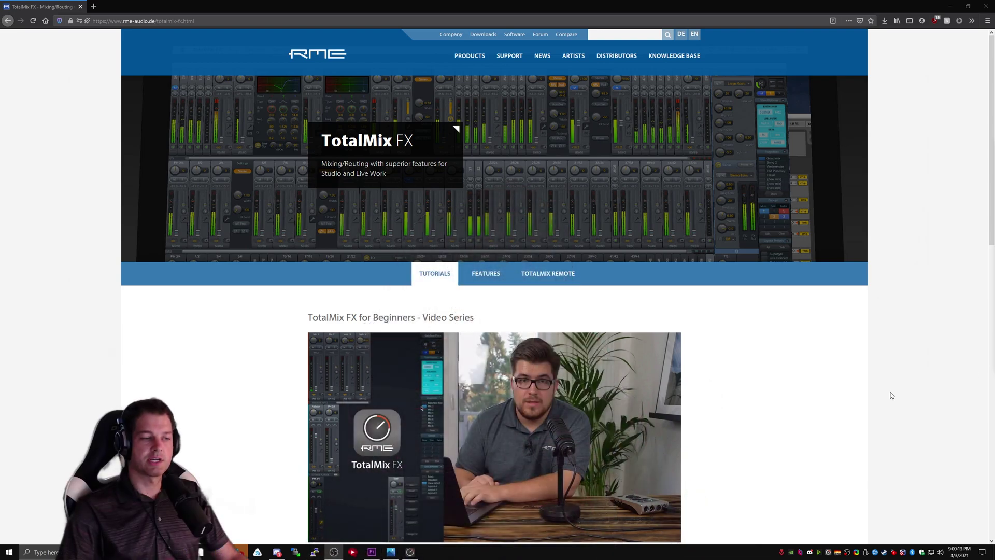
# Step: Arrange the Babyface Pro photo and the TotalMix FX mixer side by side, with the mixer in front
pyautogui.click(390, 551)
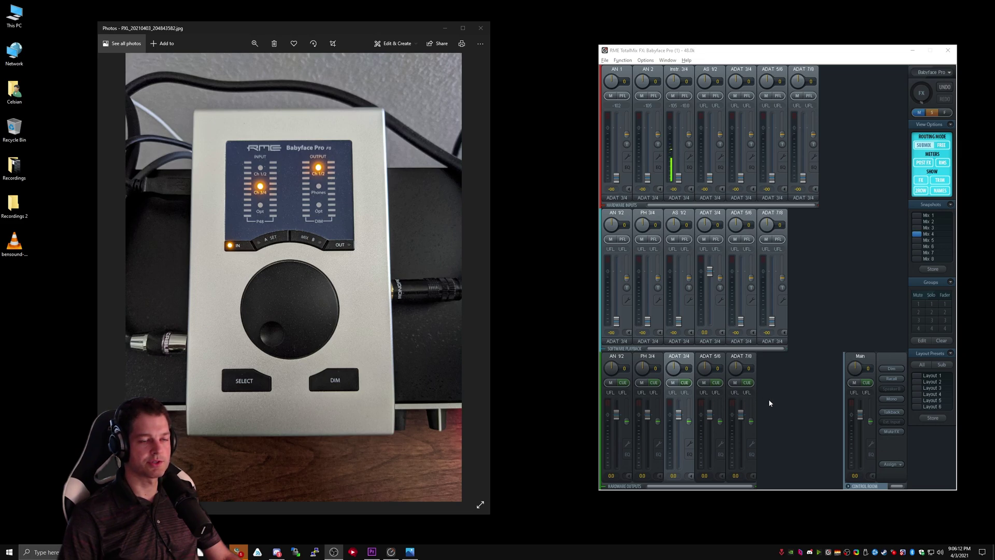
pyautogui.click(628, 65)
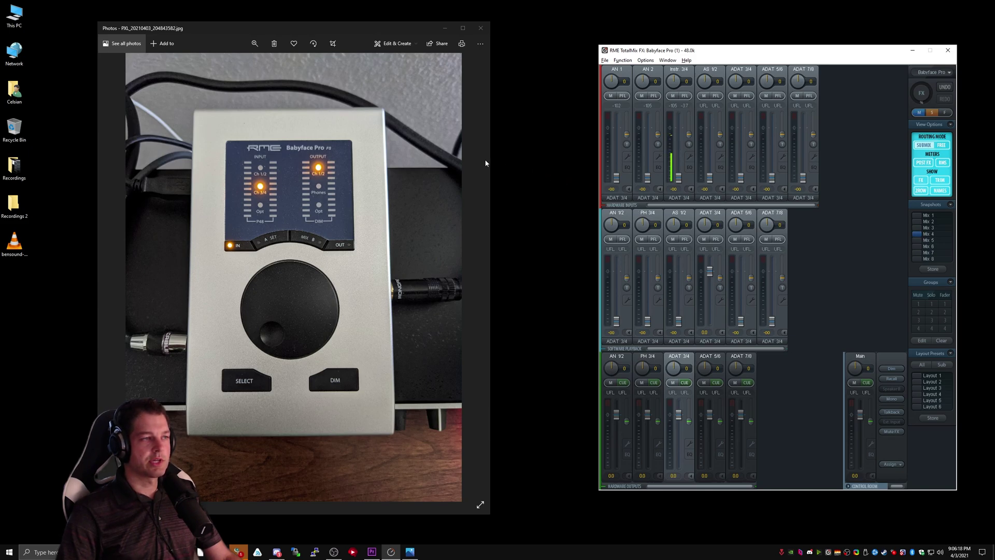
pyautogui.click(213, 31)
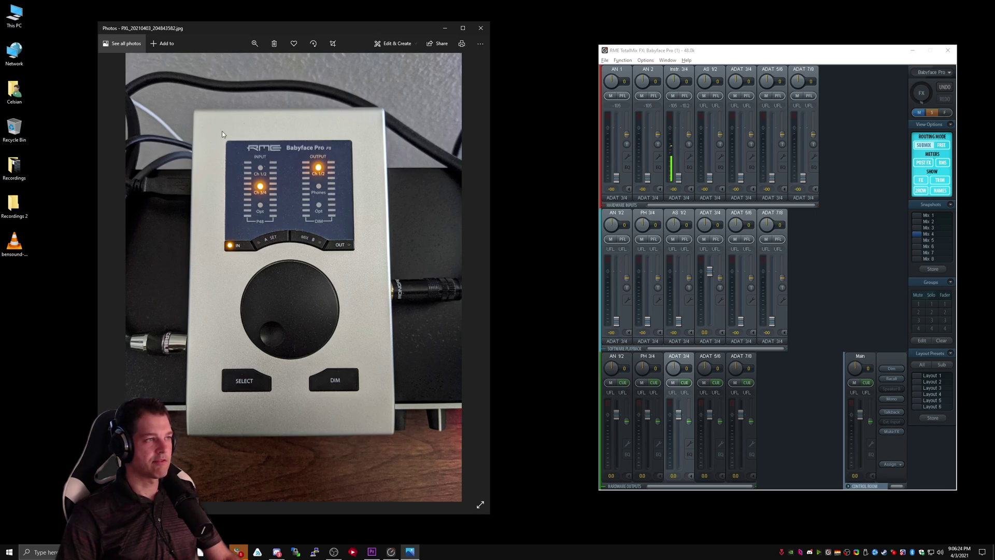
pyautogui.click(624, 73)
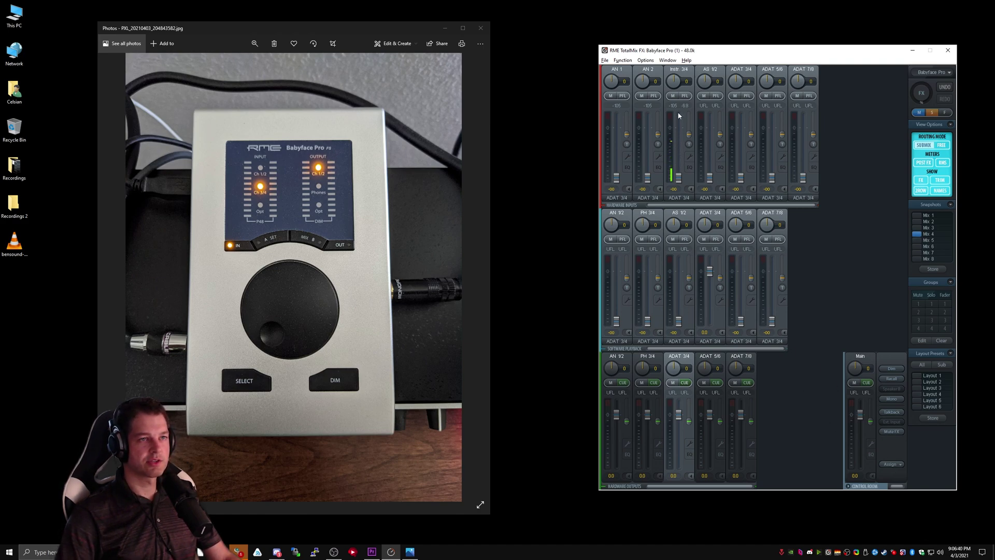
# Step: Open the classic Sound Control Panel from the tray speaker and move it beside the mixer
pyautogui.click(941, 553)
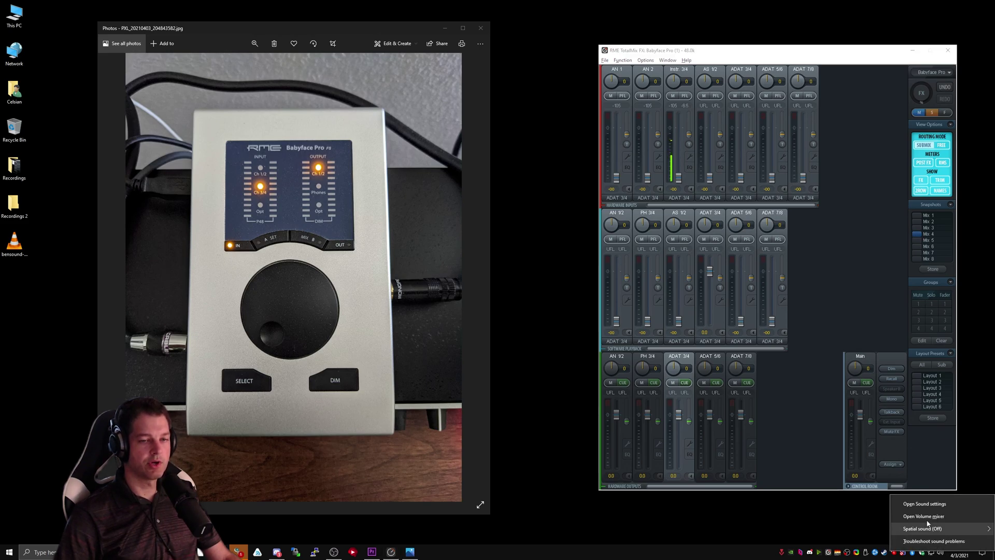
pyautogui.click(925, 504)
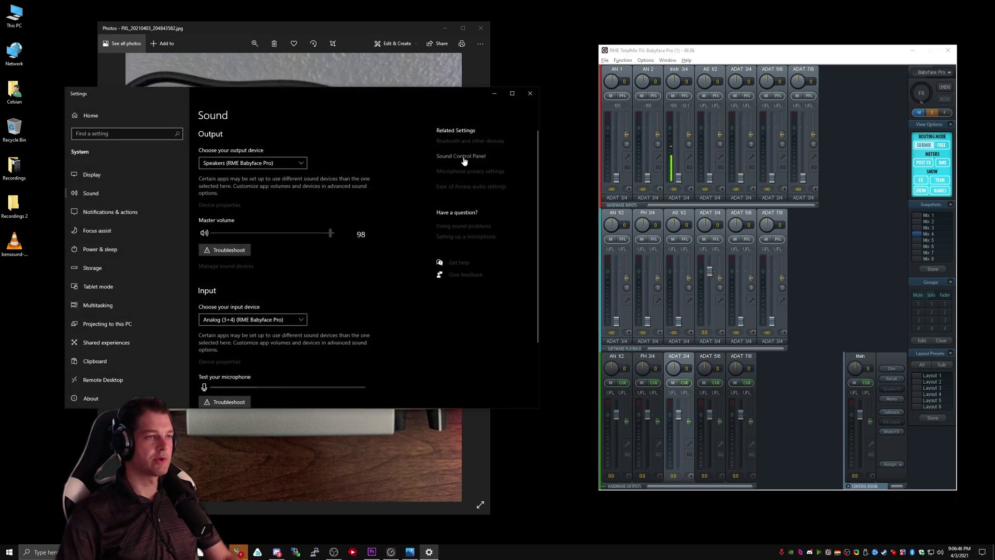
pyautogui.click(464, 161)
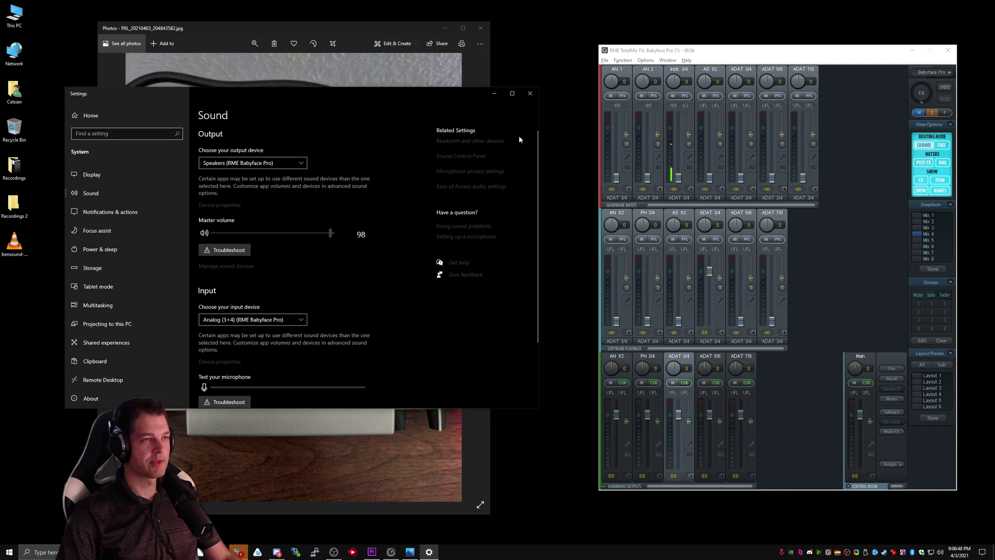
pyautogui.moveTo(208, 130); pyautogui.dragTo(526, 54)
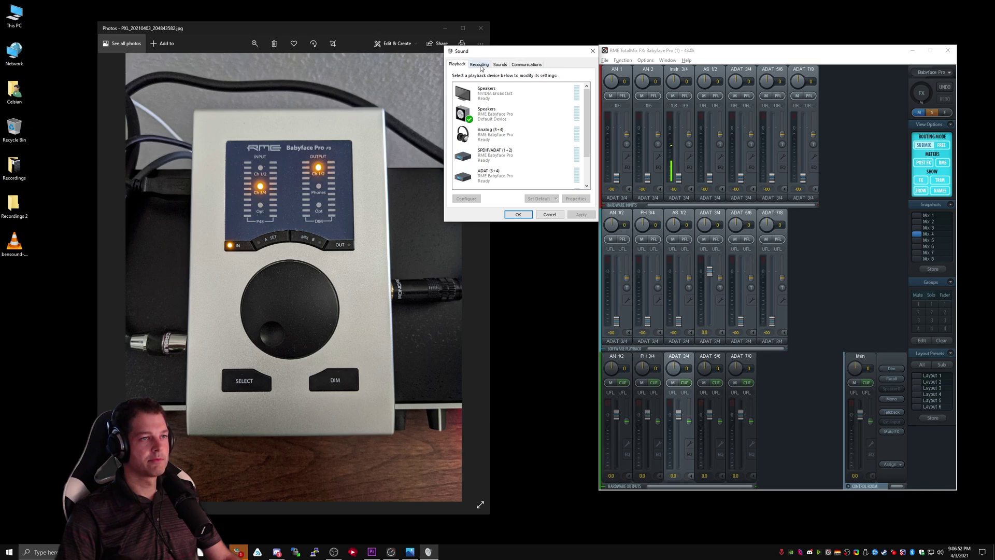
# Step: Confirm Analog (3+4) is the default recording device, then return to the playback list
pyautogui.click(480, 65)
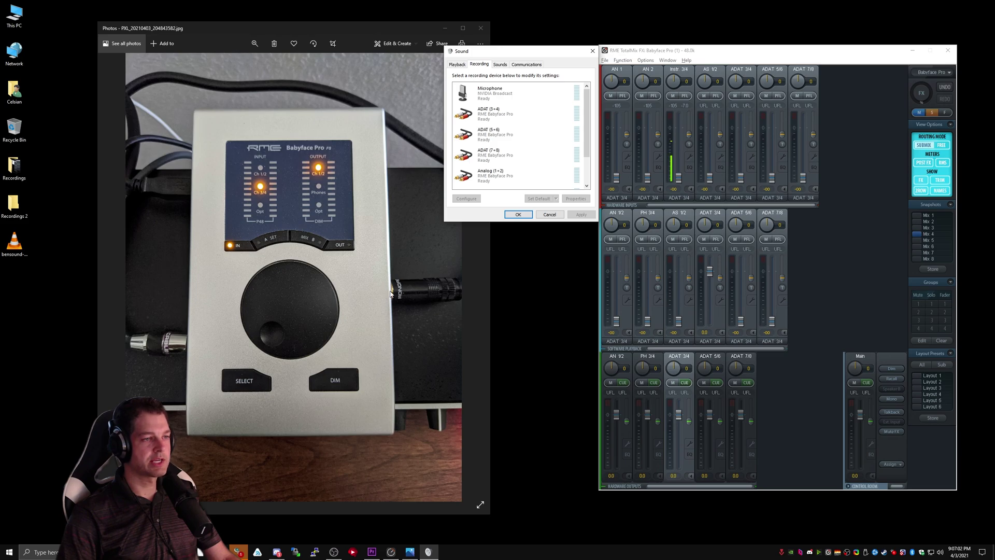
pyautogui.click(687, 54)
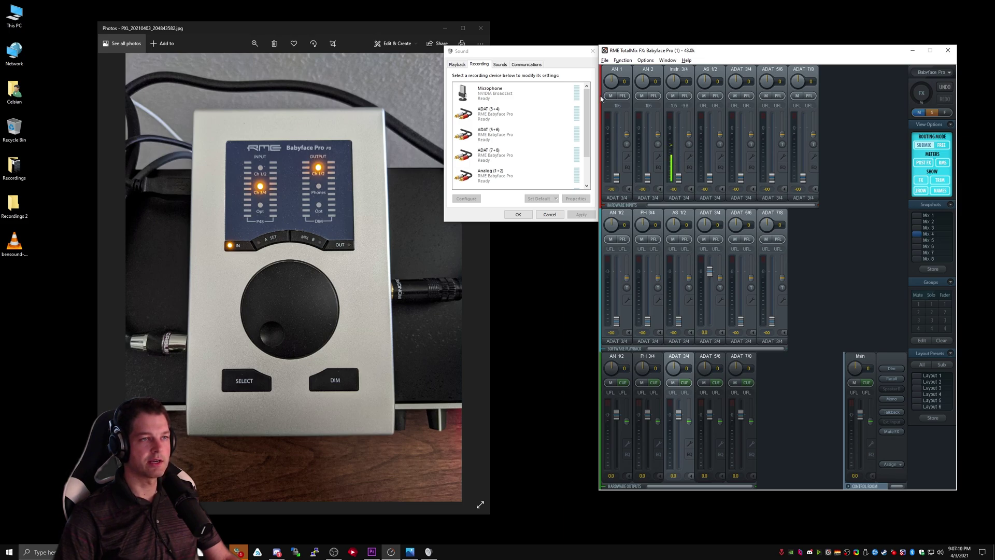
pyautogui.click(546, 55)
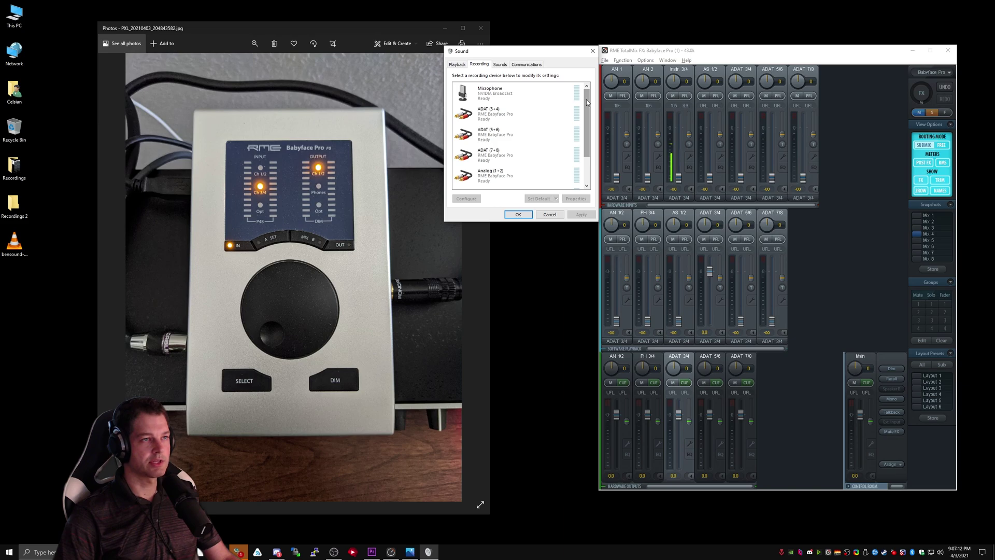
pyautogui.scroll(-2, 588, 137)
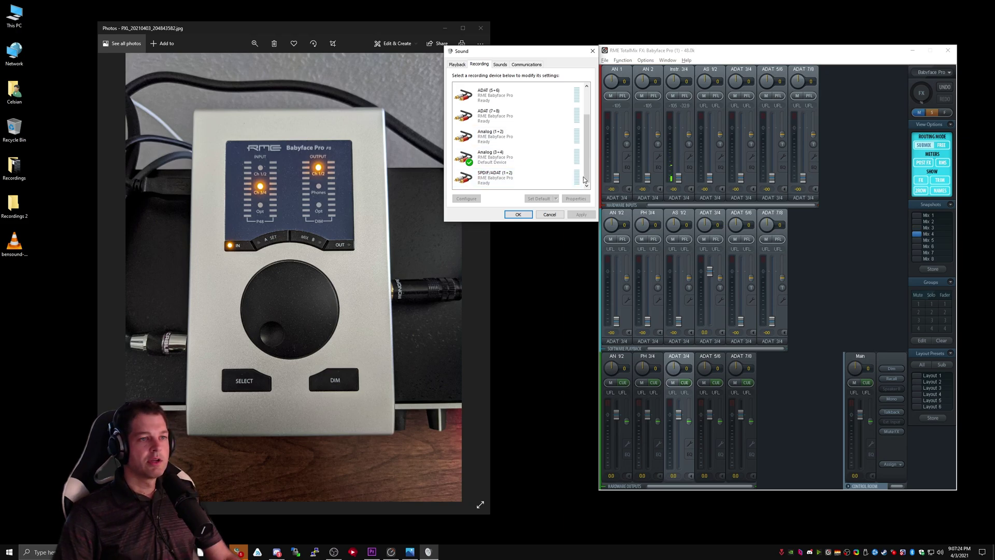
pyautogui.click(618, 351)
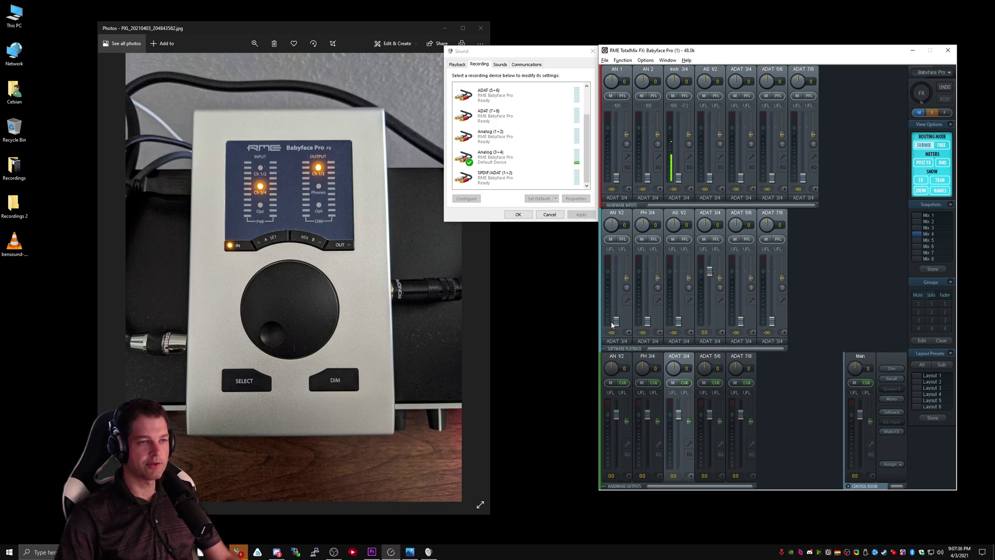
pyautogui.click(458, 65)
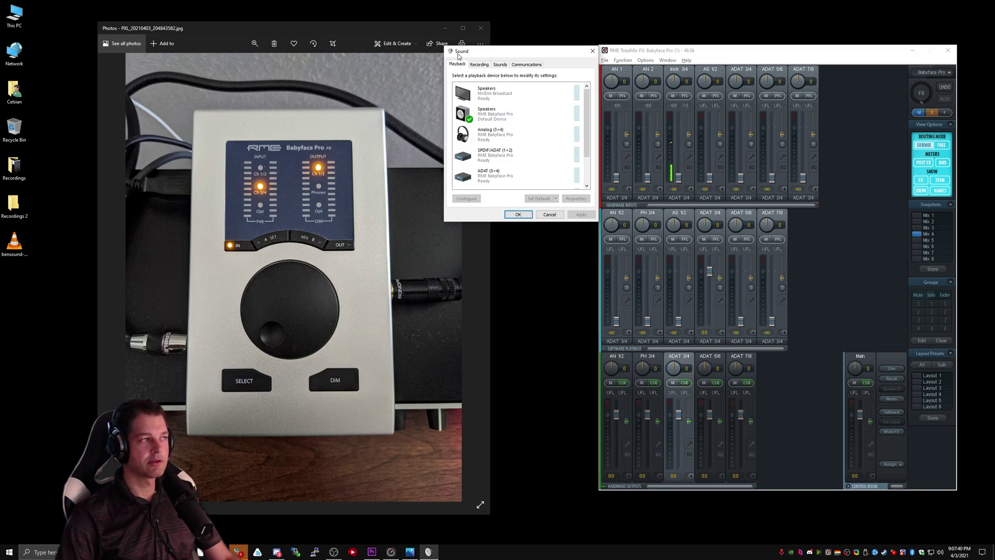
# Step: Step through the playback devices from Speakers to ADAT (5+6) and back to Speakers
pyautogui.click(498, 119)
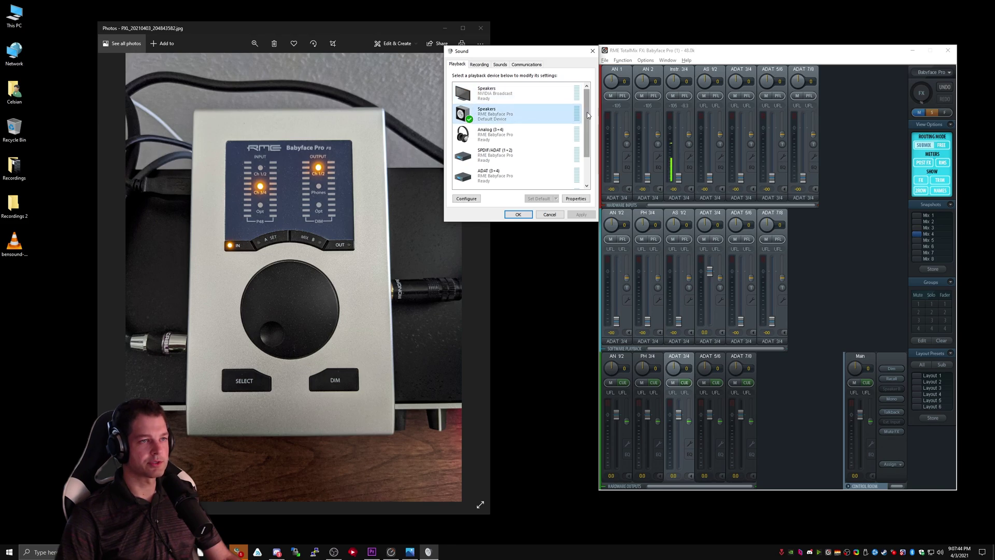
pyautogui.scroll(-1, 587, 127)
pyautogui.scroll(-1, 578, 124)
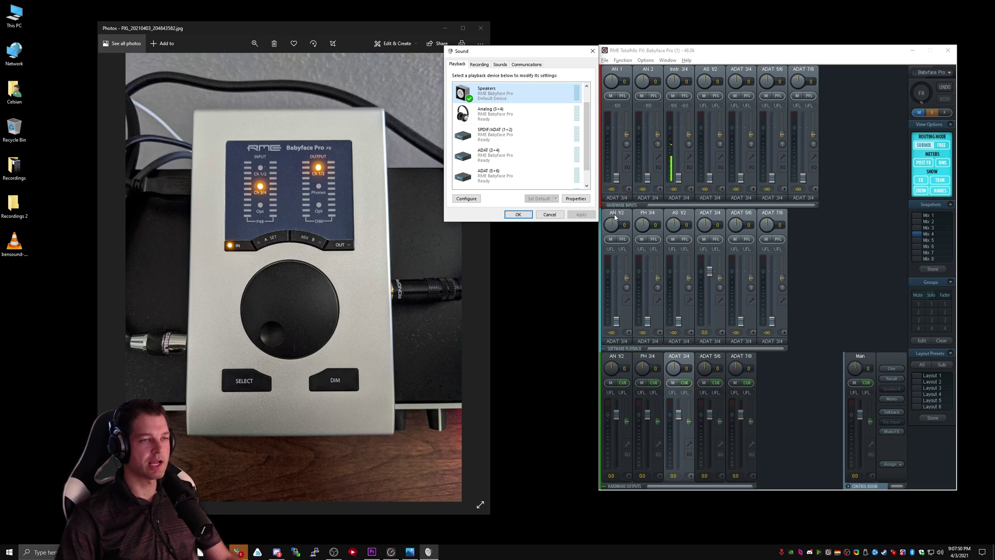
pyautogui.press('Down')
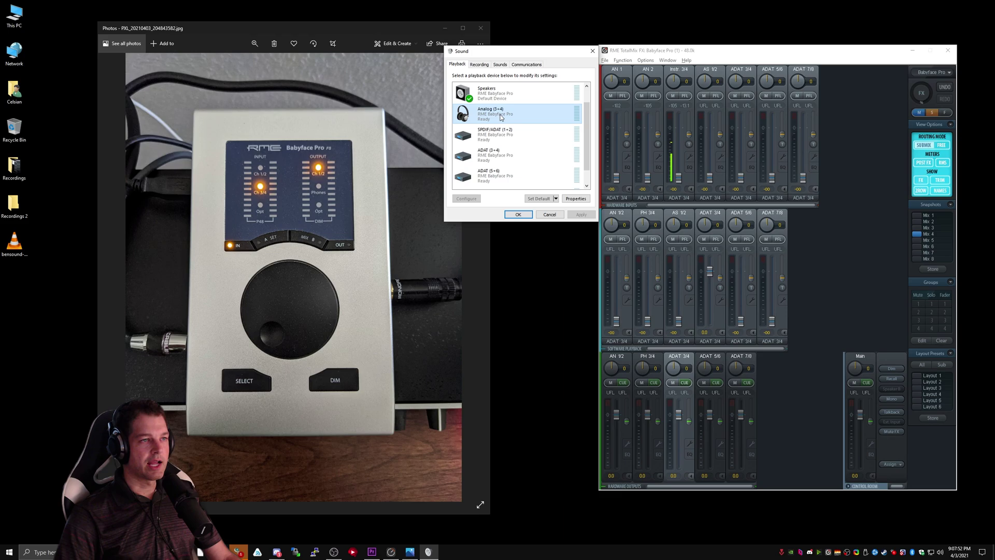
pyautogui.click(647, 214)
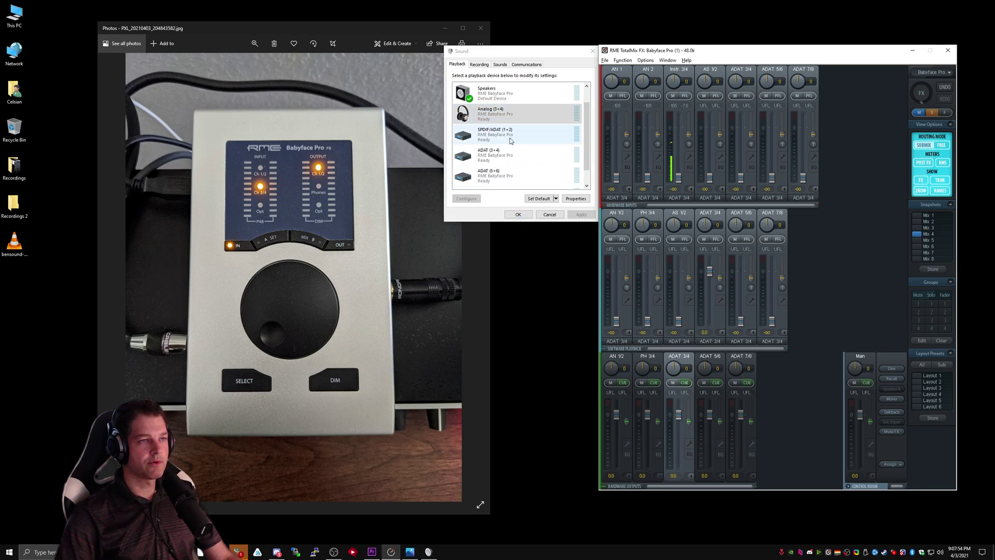
pyautogui.click(500, 134)
pyautogui.click(505, 155)
pyautogui.click(506, 171)
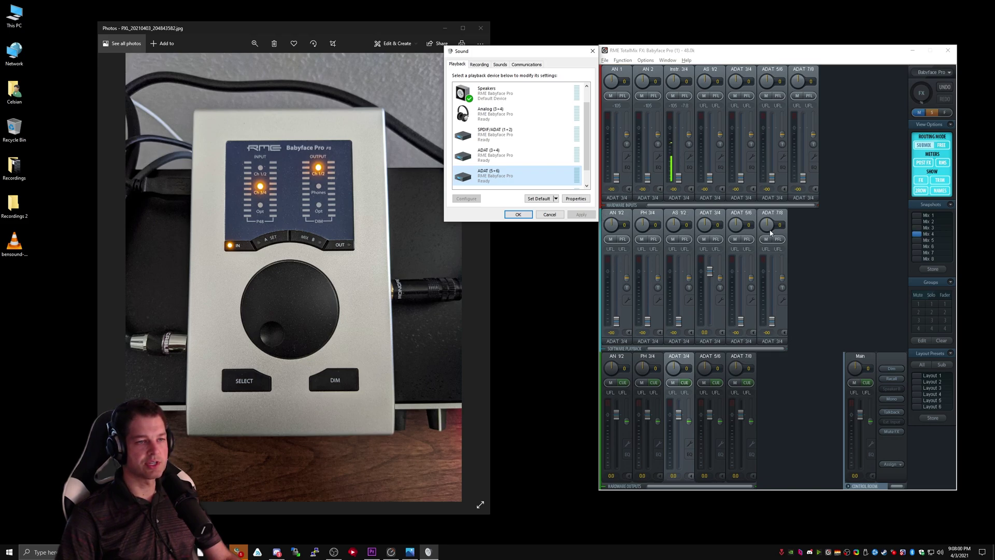
pyautogui.click(485, 94)
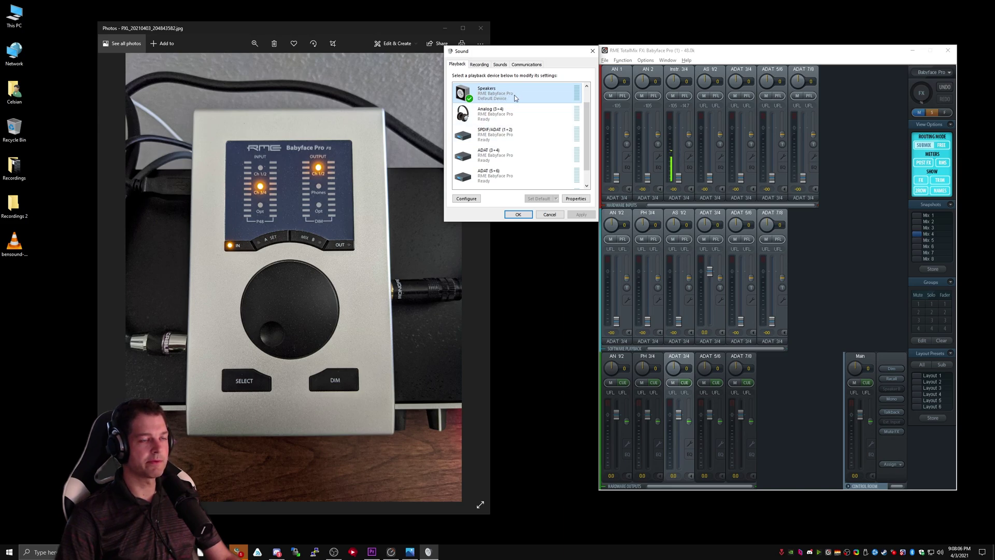
# Step: Play bensound-endlessmotion.mp3 with ADAT (5+6) as default, then restore Speakers as default playback
pyautogui.click(27, 245)
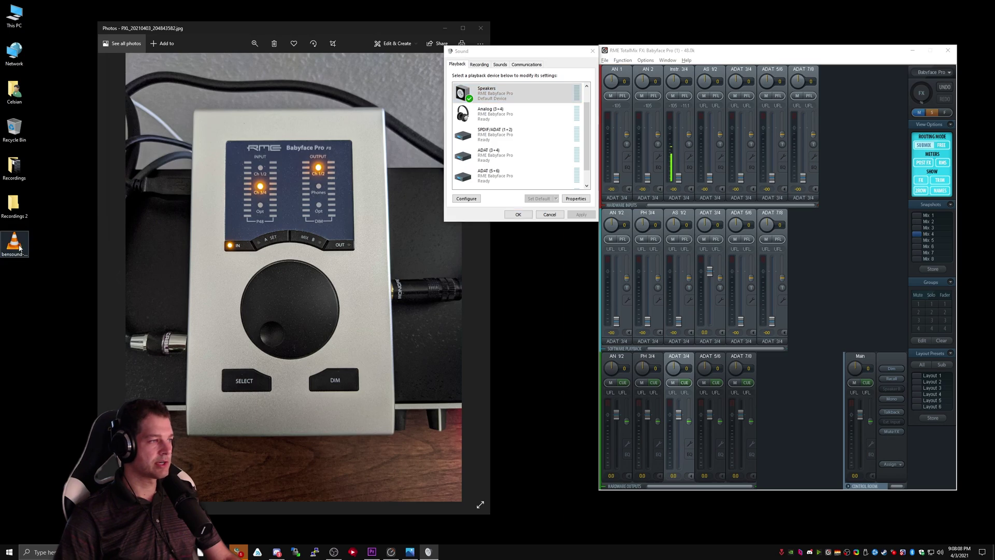
pyautogui.doubleClick(28, 245)
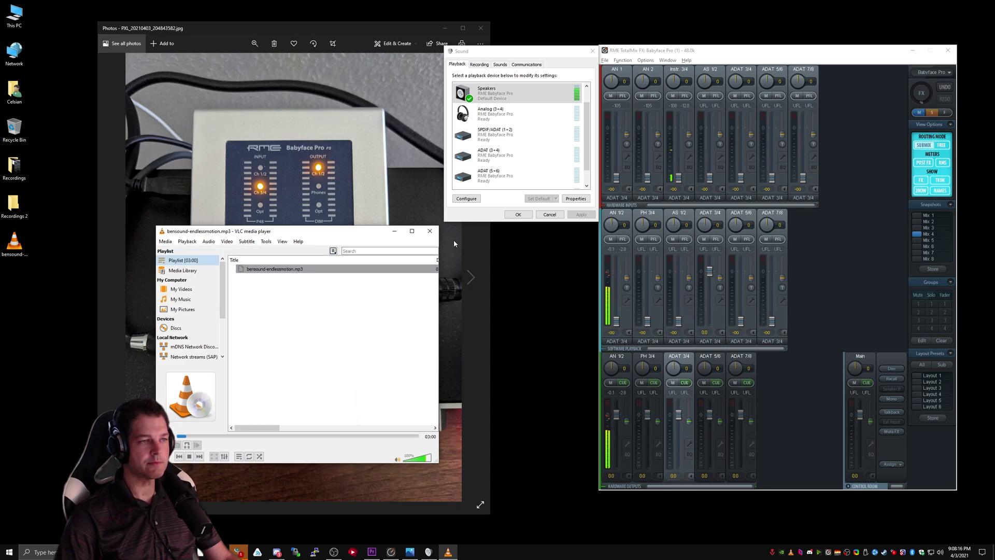
pyautogui.click(430, 230)
pyautogui.click(498, 184)
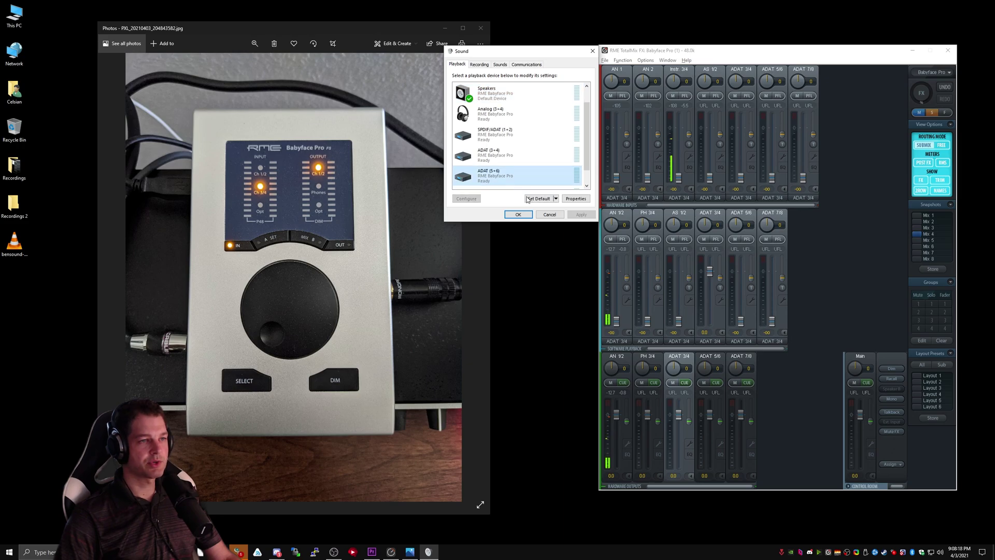
pyautogui.click(535, 198)
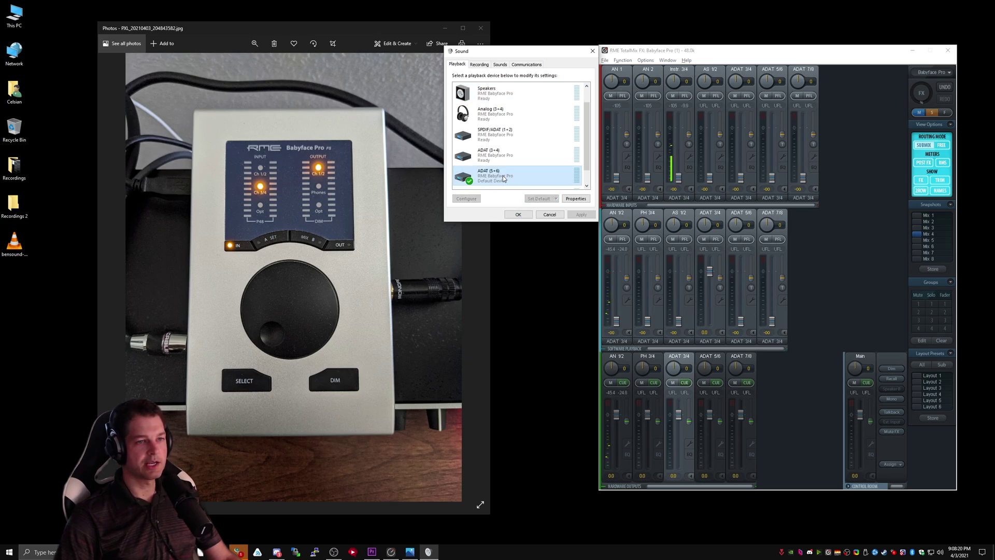
pyautogui.doubleClick(14, 242)
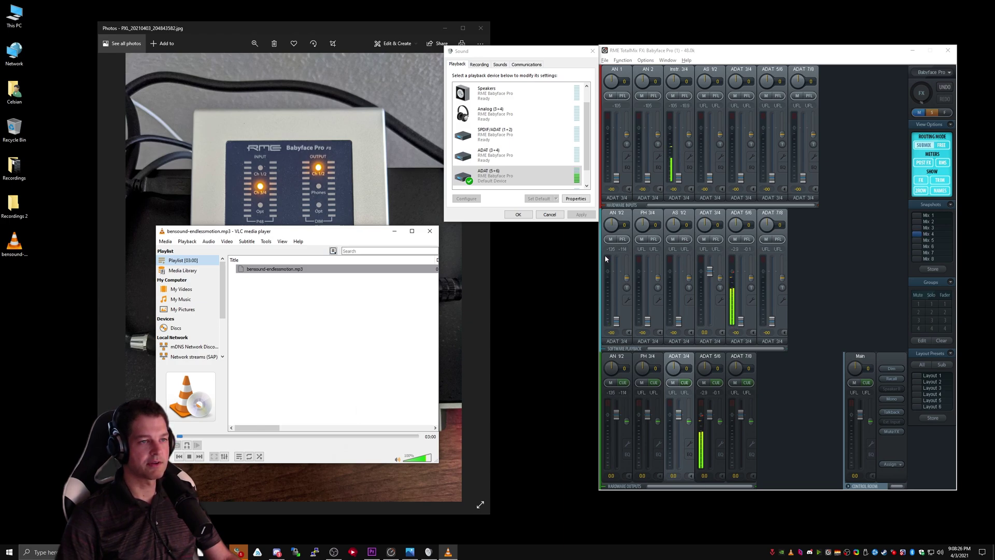
pyautogui.click(433, 234)
pyautogui.click(487, 92)
pyautogui.click(538, 198)
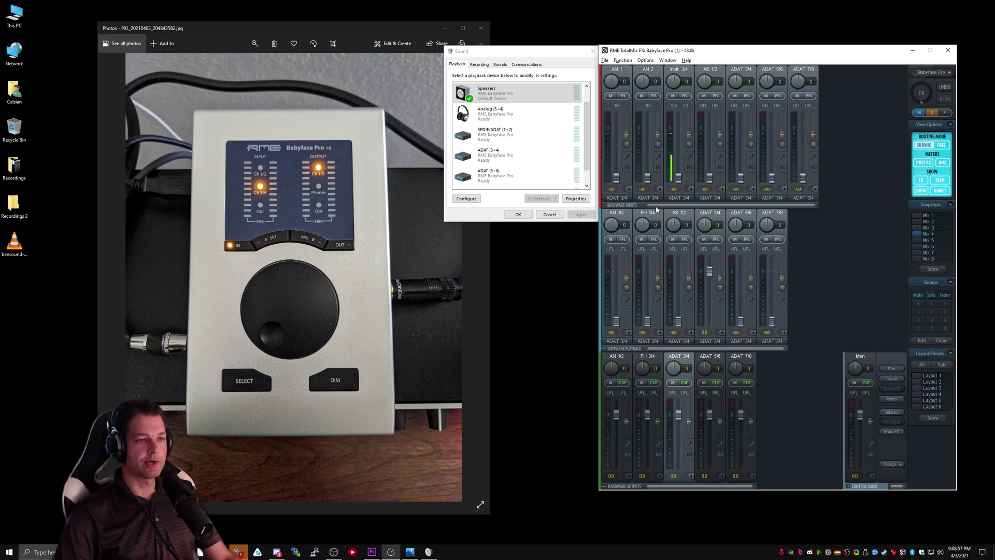
# Step: Select the AN 1/2 output mix and start the sample music track playing
pyautogui.click(621, 358)
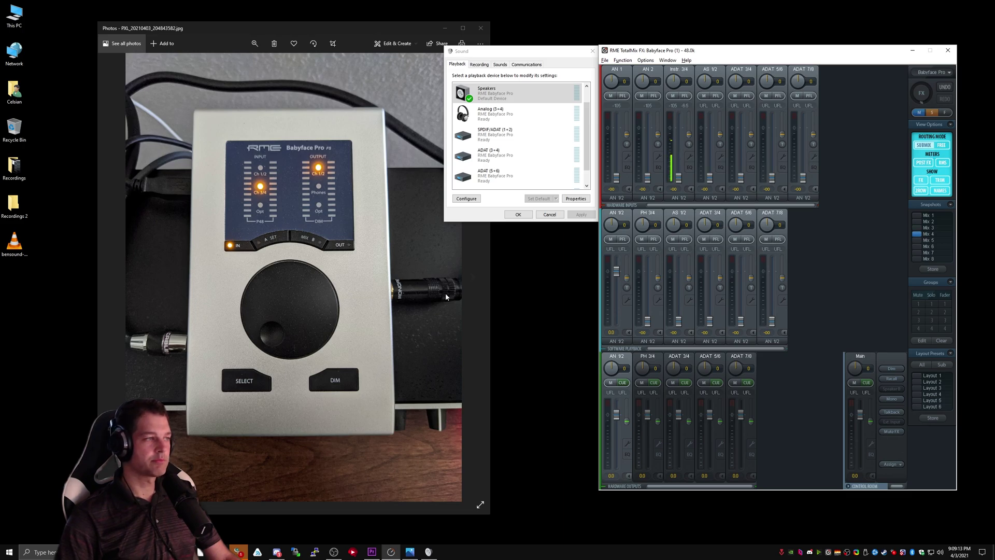
pyautogui.doubleClick(14, 244)
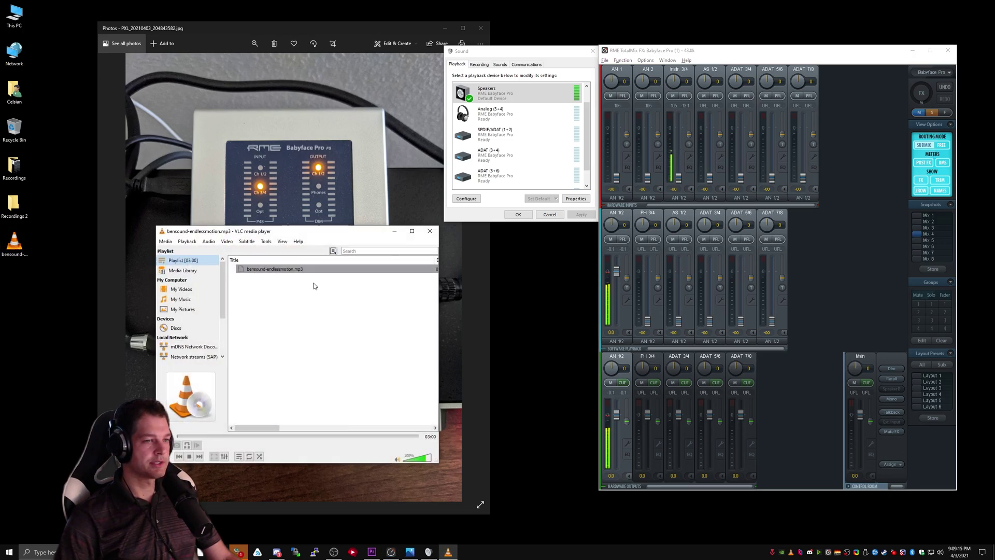
pyautogui.click(614, 216)
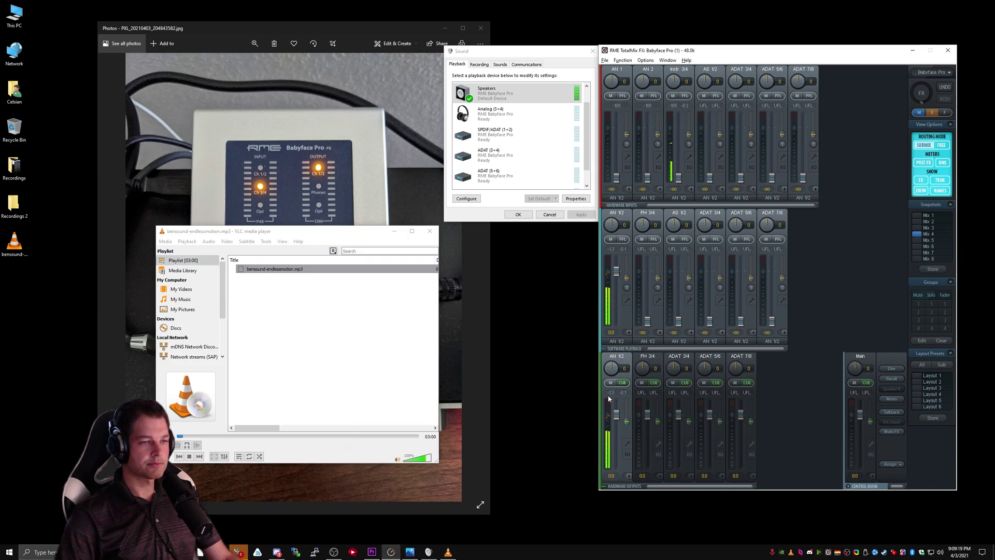
pyautogui.click(591, 208)
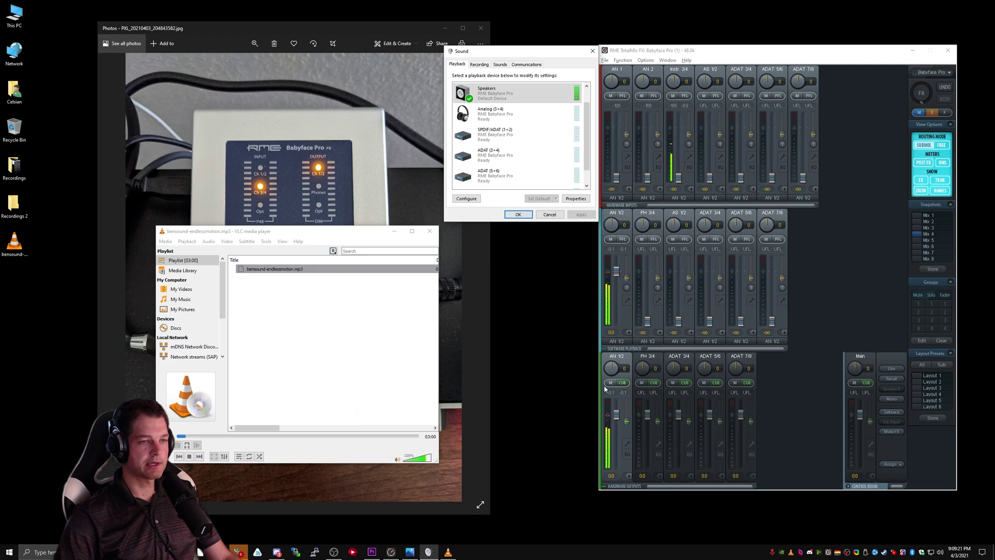
# Step: Raise the AN 1/2 playback fader to -8.5 in ADAT 5/6 and -0.6 in ADAT 7/8
pyautogui.click(710, 356)
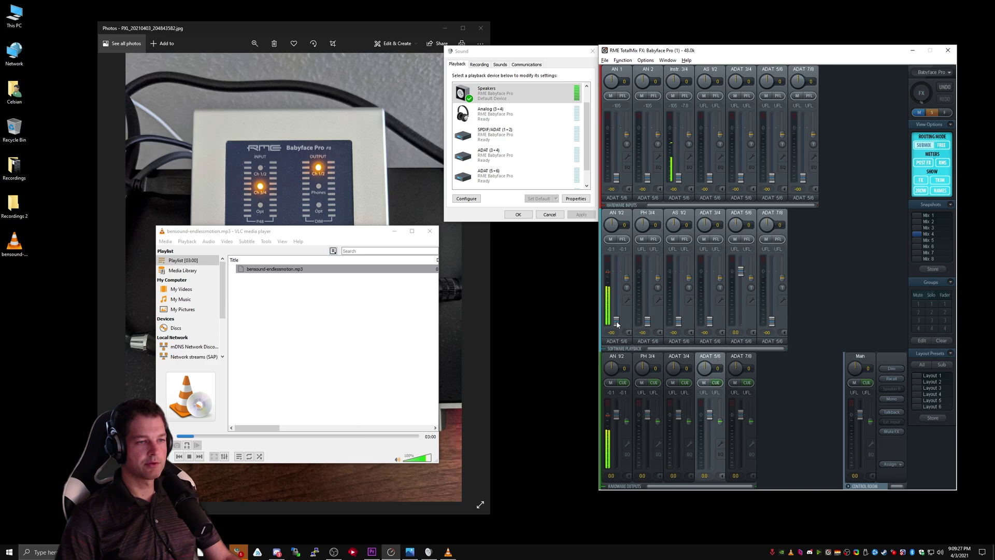
pyautogui.moveTo(617, 322); pyautogui.dragTo(617, 276)
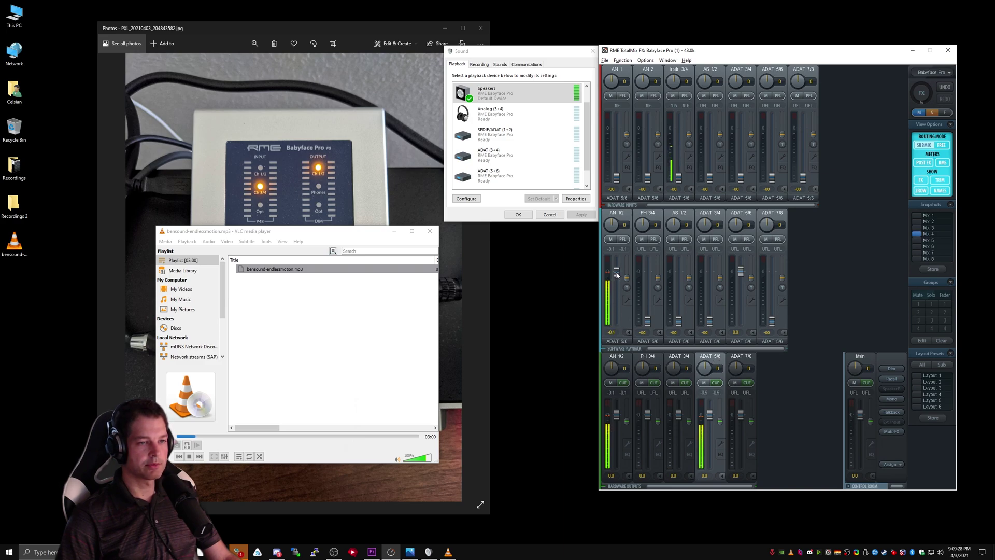
pyautogui.click(745, 356)
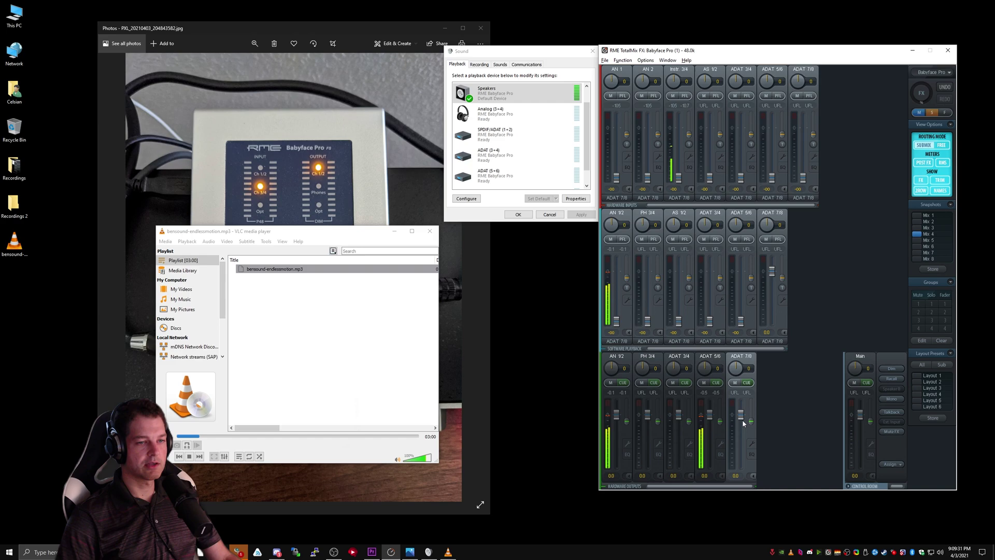
pyautogui.moveTo(617, 322); pyautogui.dragTo(617, 271)
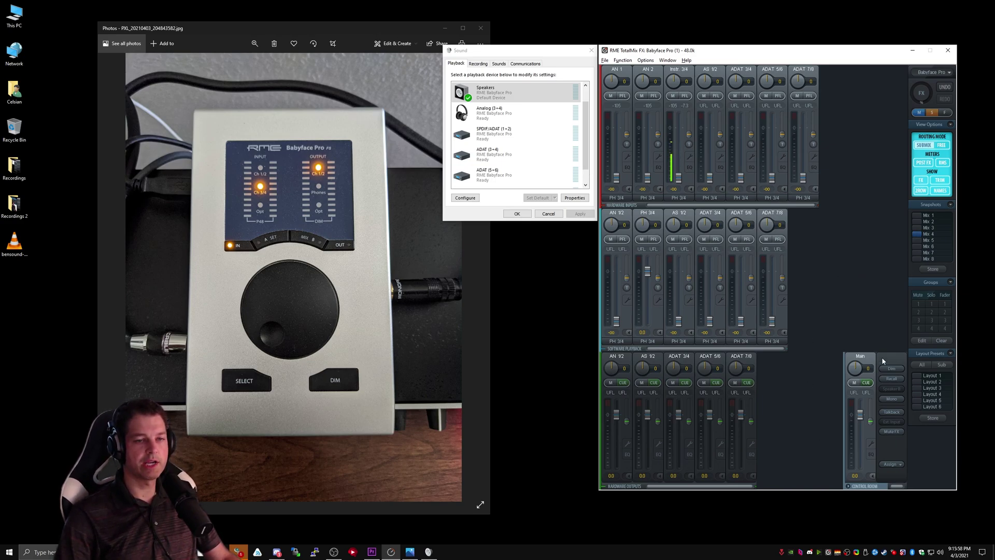
# Step: Assign the Control Room Main Out to AS 1/2
pyautogui.click(892, 465)
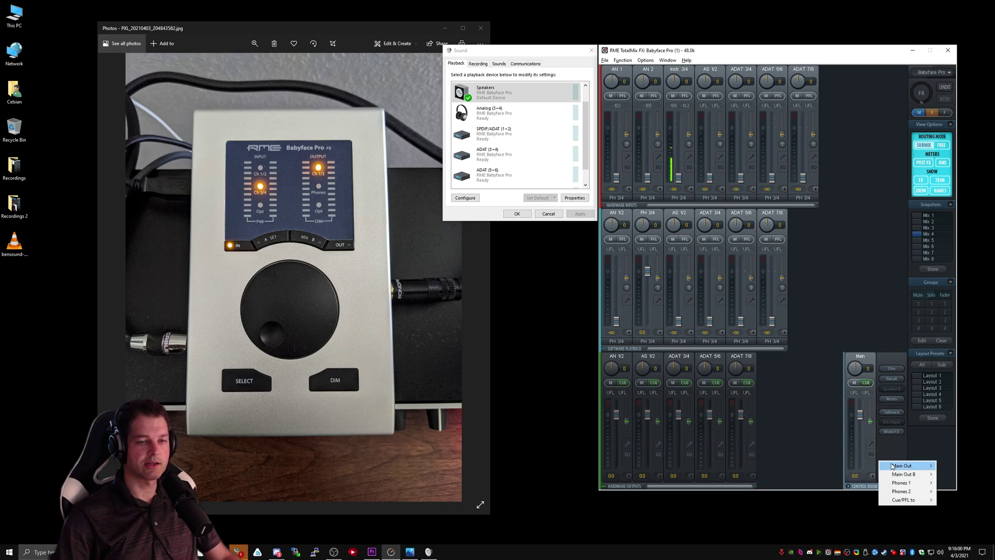
pyautogui.moveTo(893, 467)
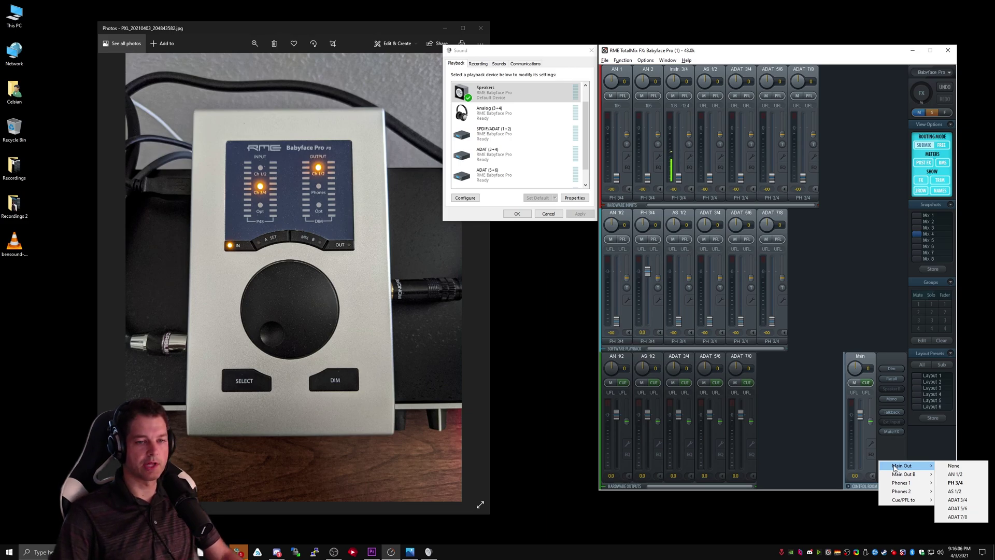
pyautogui.click(966, 494)
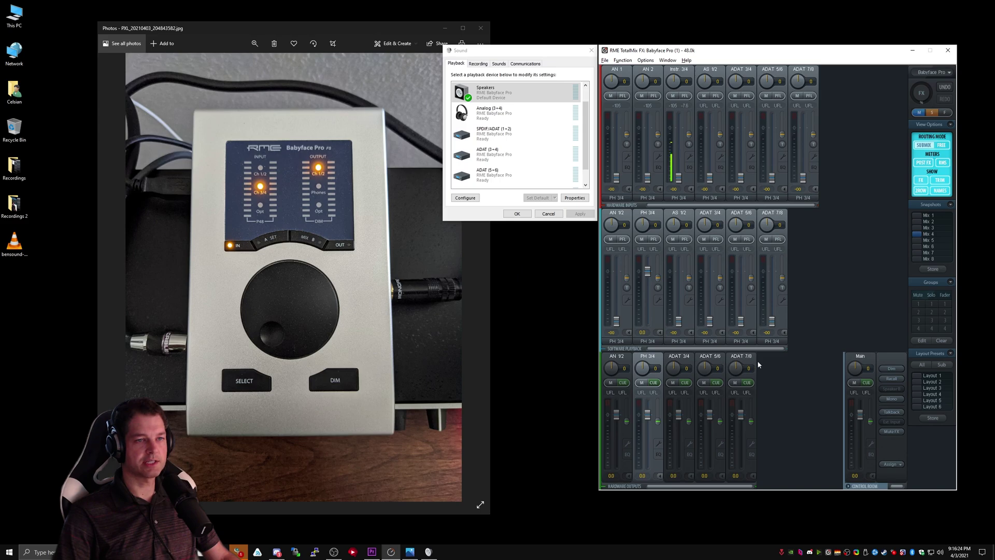
# Step: In the AS 1/2 main mix, raise the Instr 3/4 input fader to -16.6 dB
pyautogui.click(860, 357)
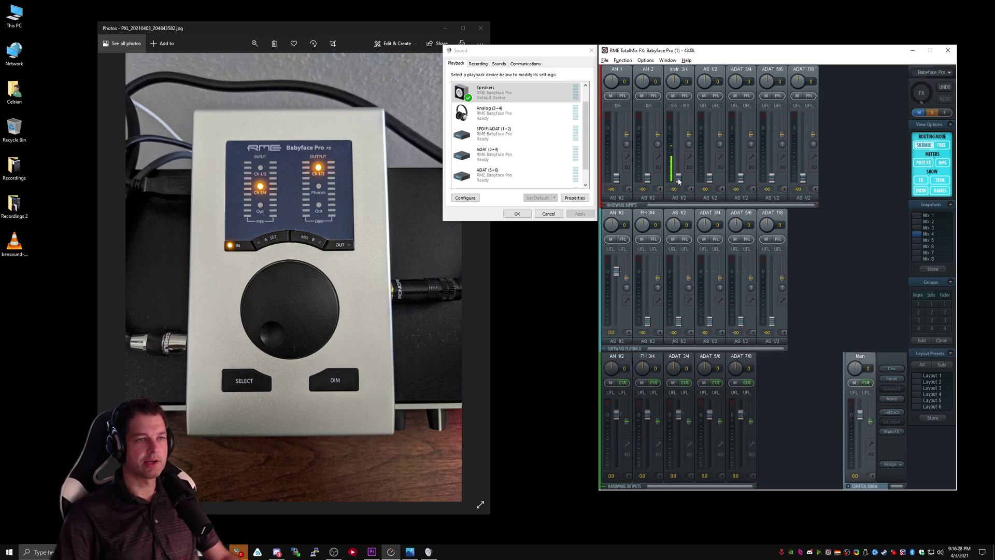
pyautogui.moveTo(679, 179); pyautogui.dragTo(681, 130)
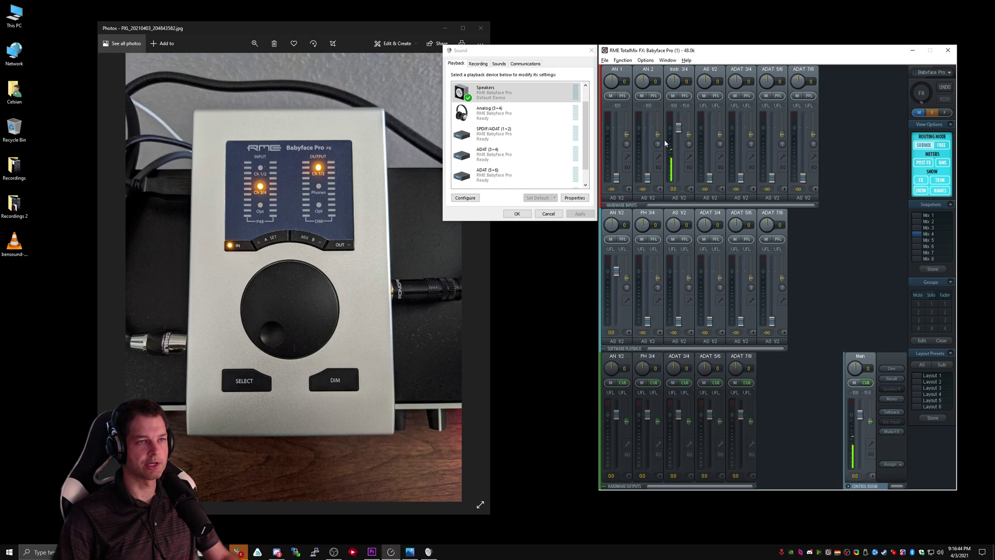
# Step: Turn off Stereo on Instr 3/4 and drag the Instr. 3 fader down to -oo
pyautogui.click(690, 158)
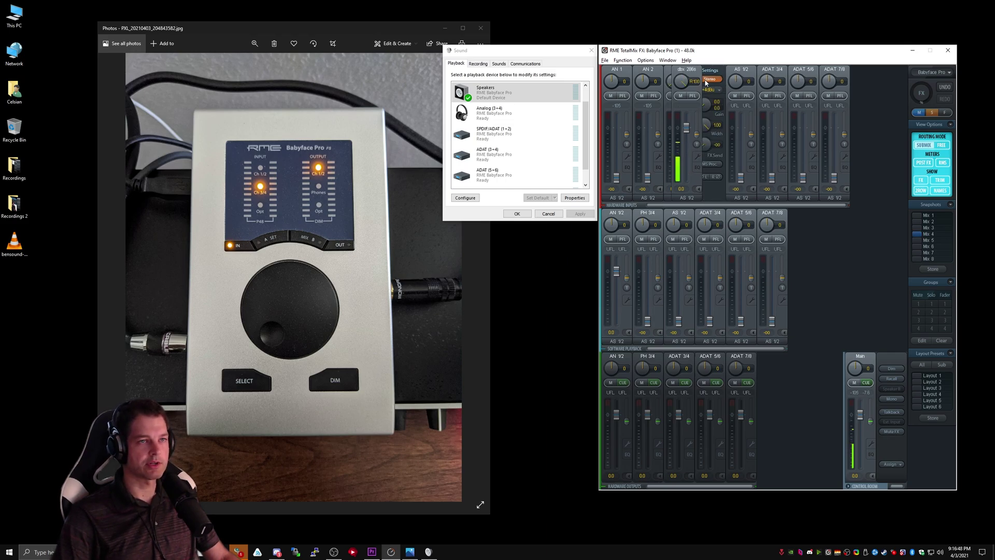
pyautogui.click(708, 79)
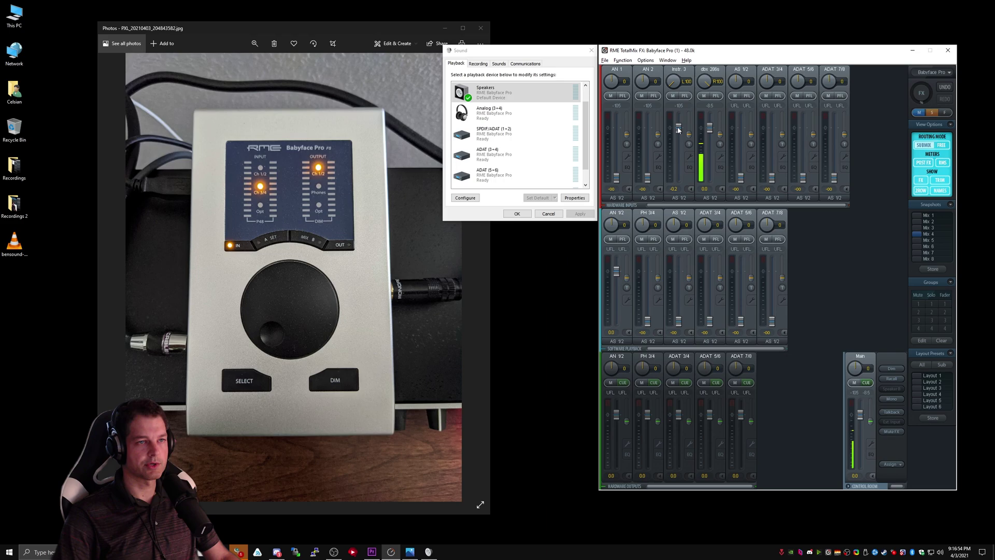
pyautogui.moveTo(678, 129); pyautogui.dragTo(678, 222)
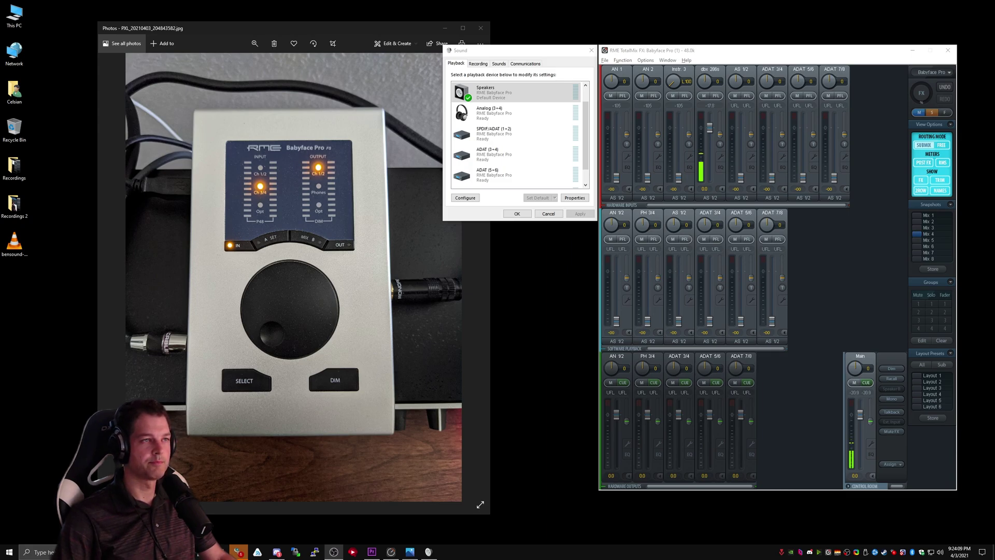
# Step: Replay the music track and set the AN 1/2 playback fader to -38.8 in the Main mix
pyautogui.click(495, 96)
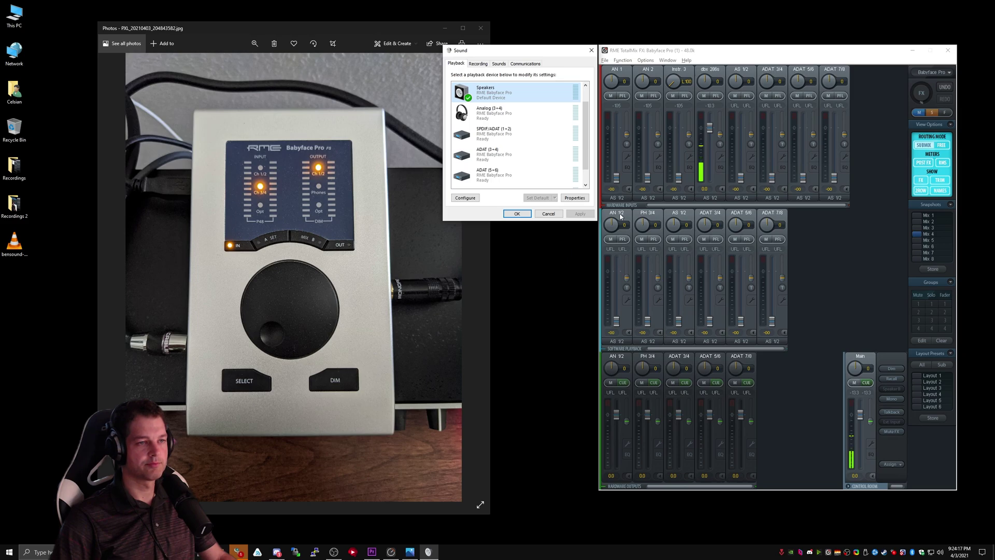
pyautogui.doubleClick(14, 242)
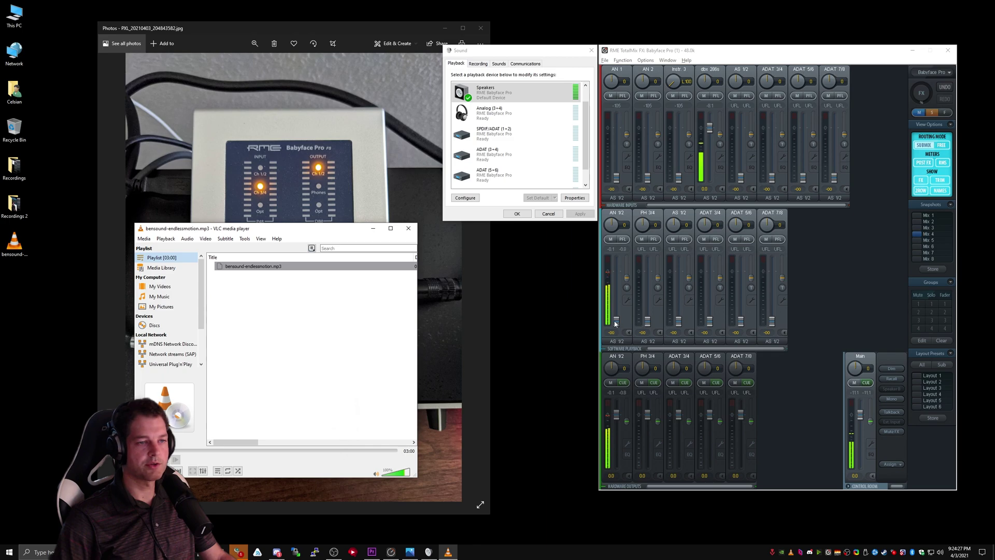
pyautogui.moveTo(616, 322); pyautogui.dragTo(617, 299)
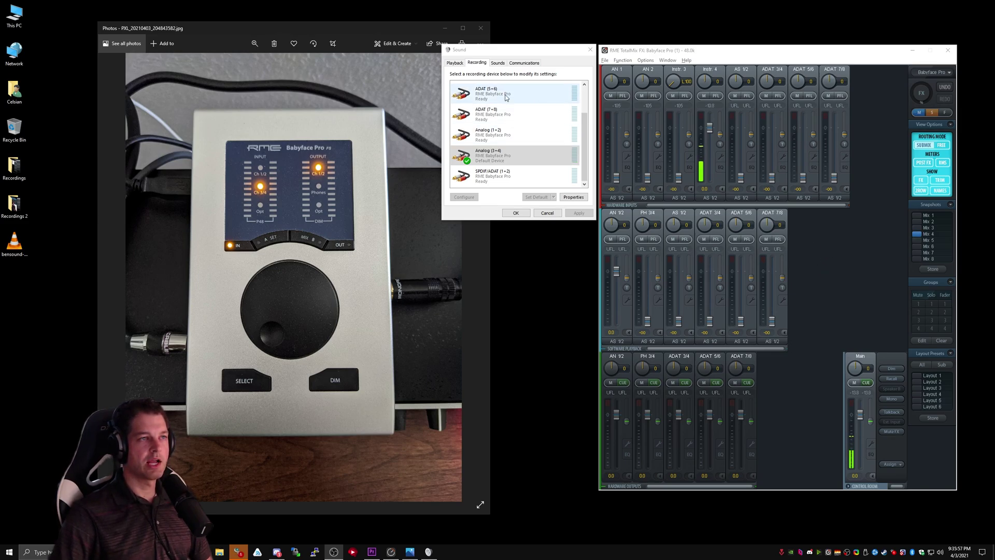
pyautogui.click(453, 57)
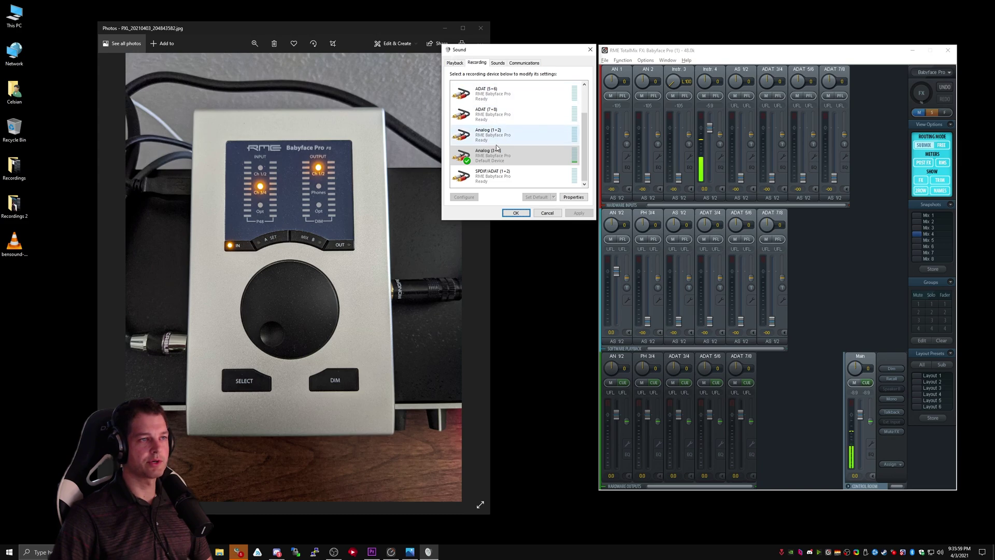
pyautogui.click(481, 158)
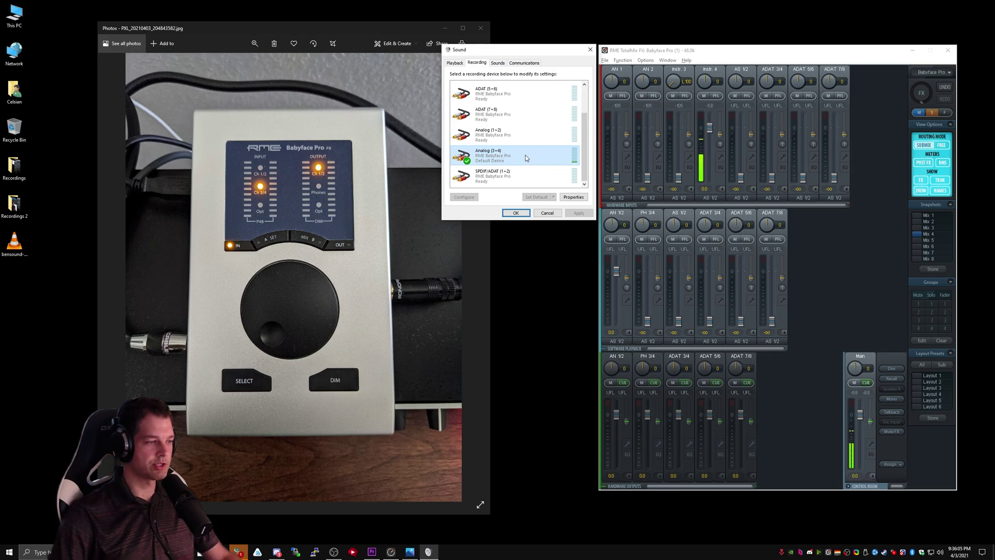
# Step: Launch GoldWave and create a new 30-second stereo sound file
pyautogui.press('super')
pyautogui.write('audi')
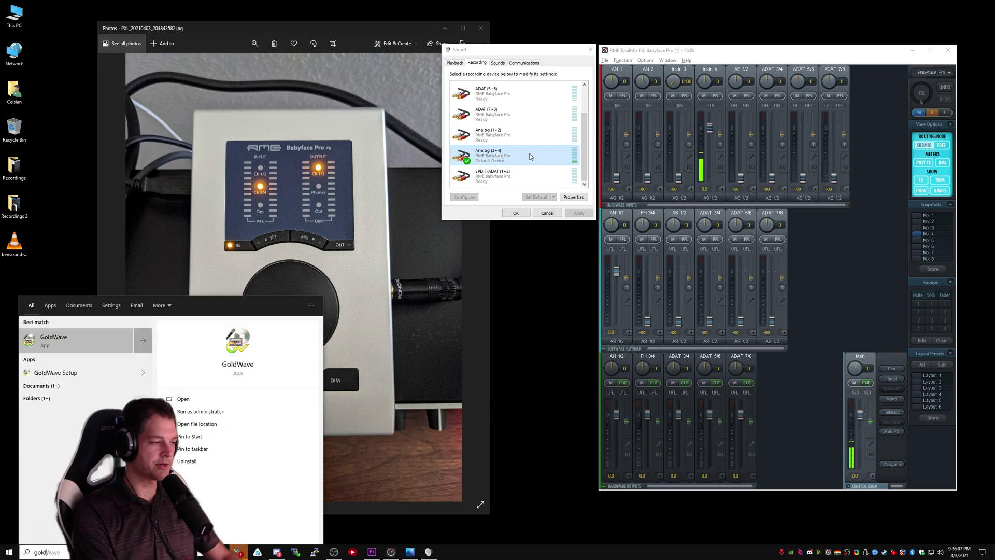
pyautogui.press('Return')
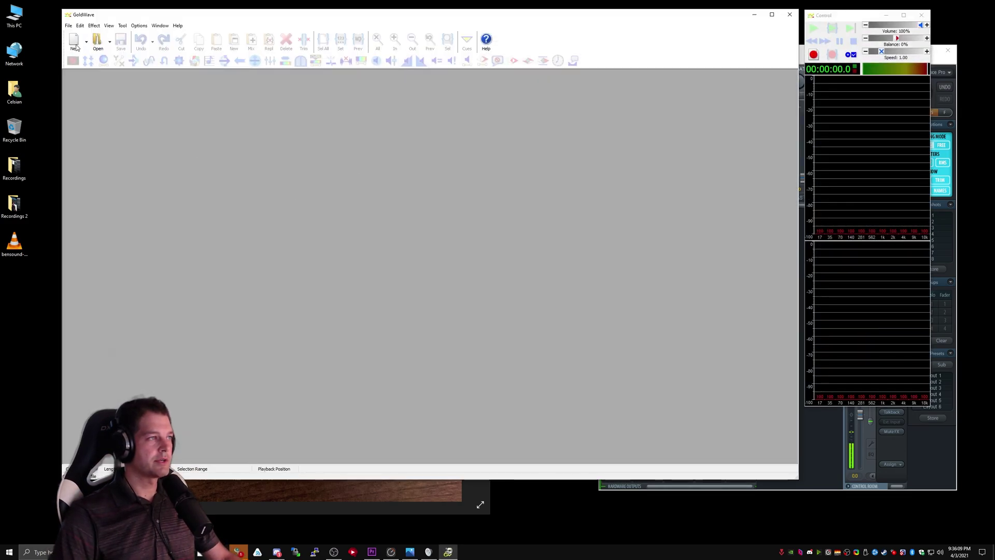
pyautogui.hotkey('ctrl', 'n')
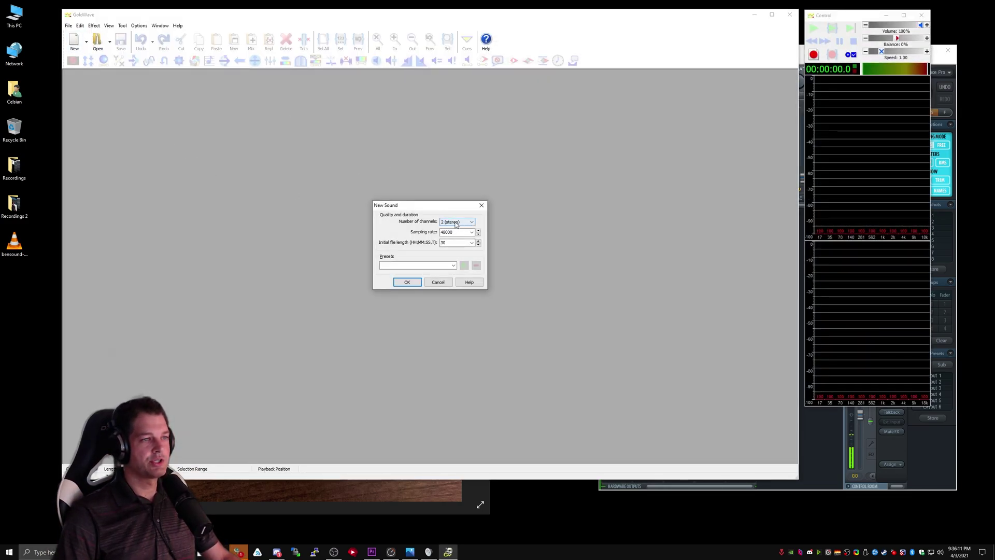
pyautogui.click(407, 281)
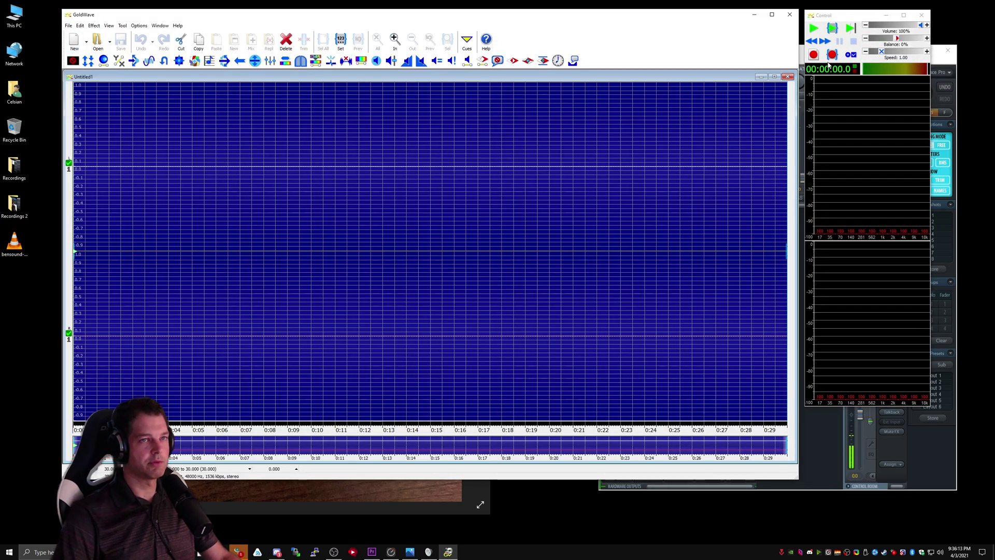
# Step: Record a short microphone test, then close GoldWave without saving Untitled1
pyautogui.click(814, 55)
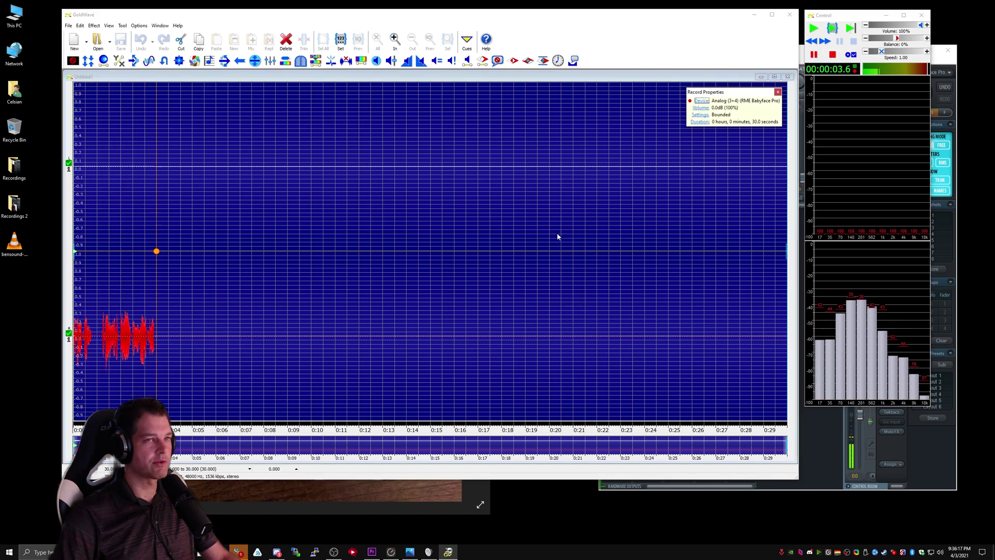
pyautogui.click(832, 55)
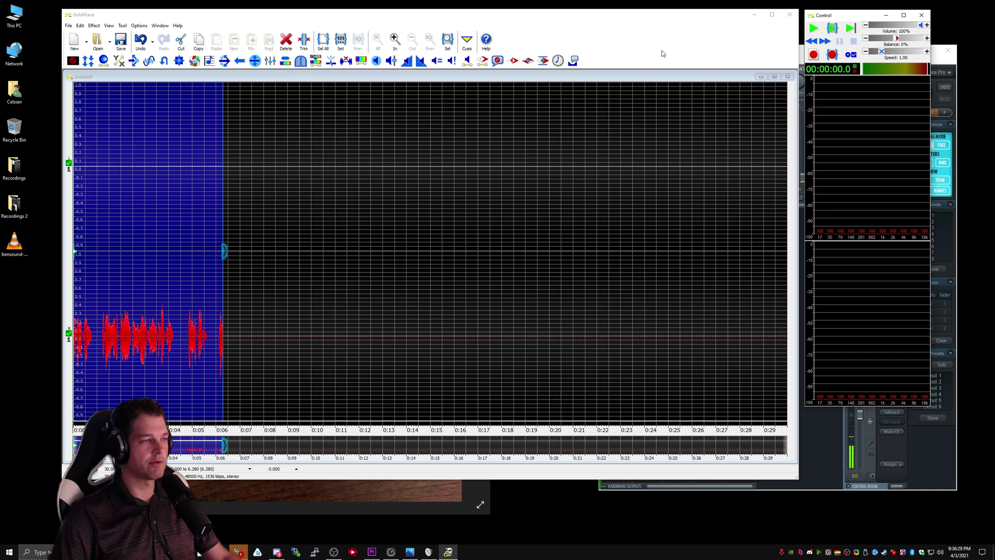
pyautogui.click(790, 15)
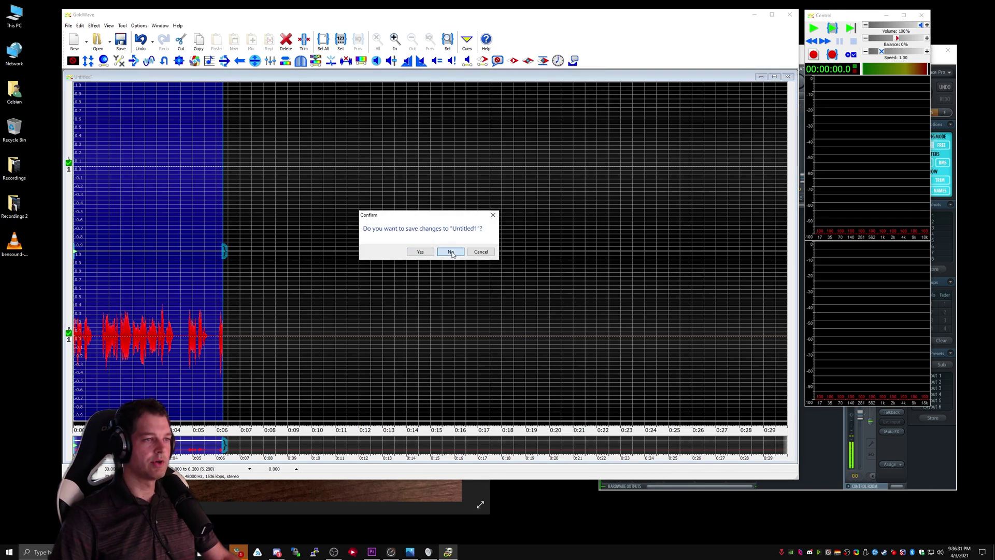
pyautogui.click(451, 252)
# Step: In the AN 1/2 output mix, raise the Instr. 4 fader to about 0.4 dB
pyautogui.click(710, 51)
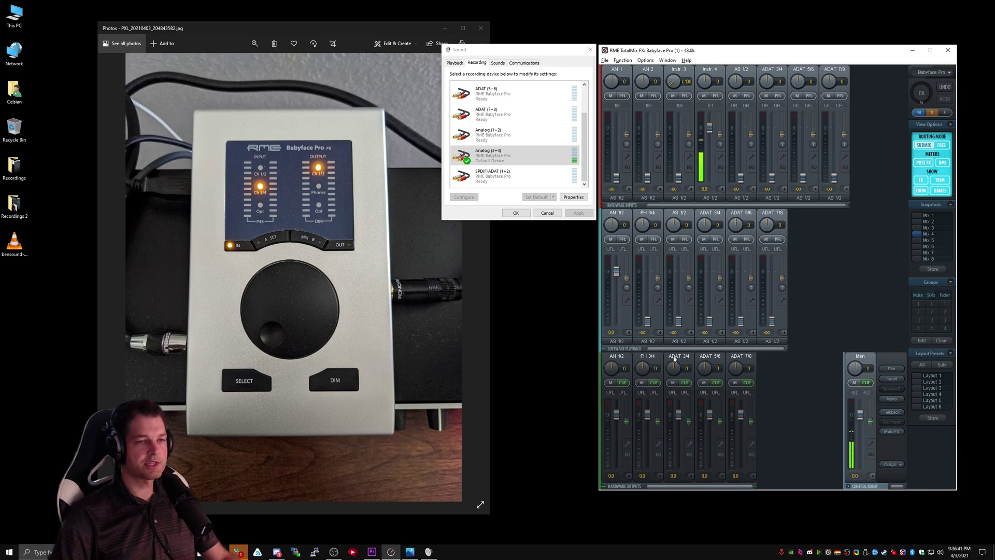
pyautogui.click(624, 357)
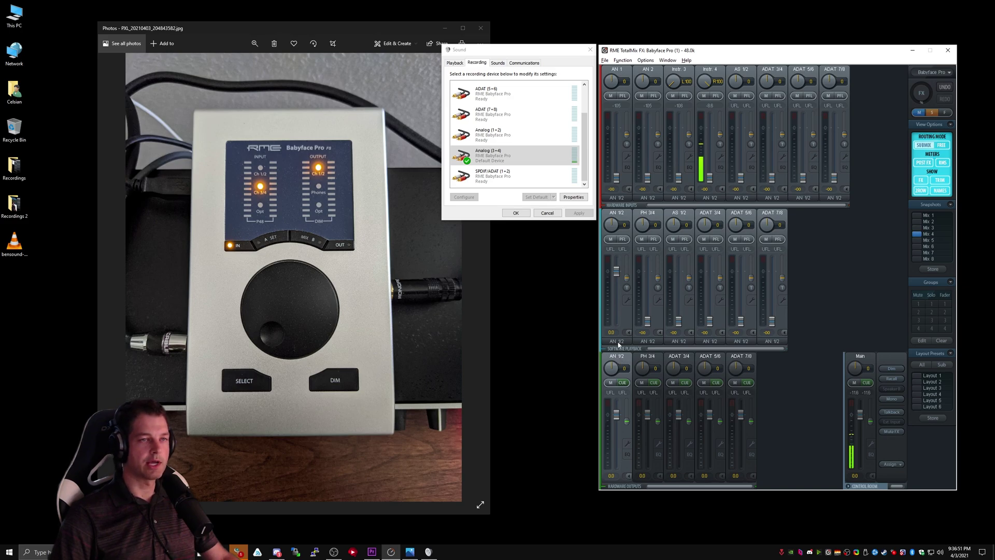
pyautogui.moveTo(710, 180); pyautogui.dragTo(710, 130)
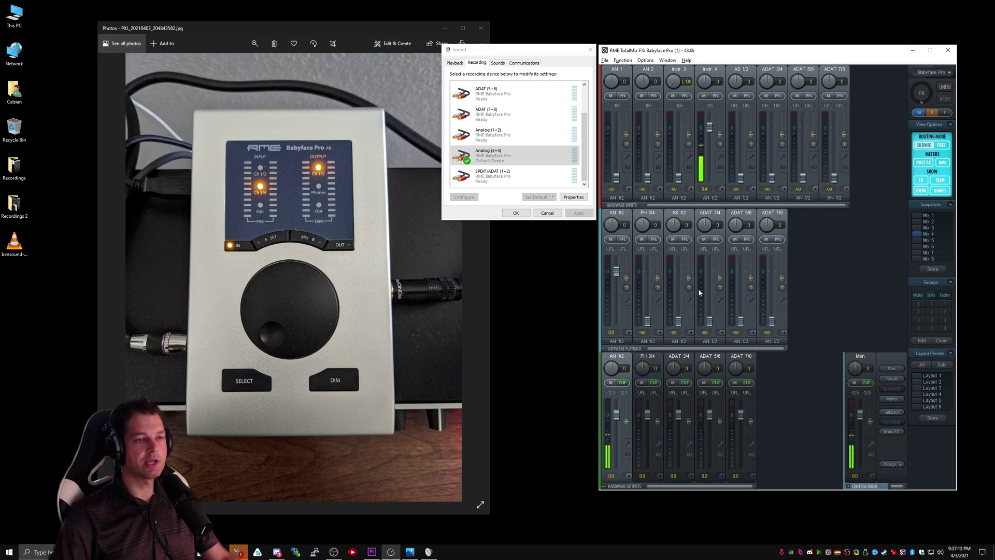
# Step: Pull the AN 1/2 computer playback fader down to -oo, then test with the bensound mp3 in VLC
pyautogui.keyDown('ctrl'); pyautogui.click(616, 274); pyautogui.keyUp('ctrl')
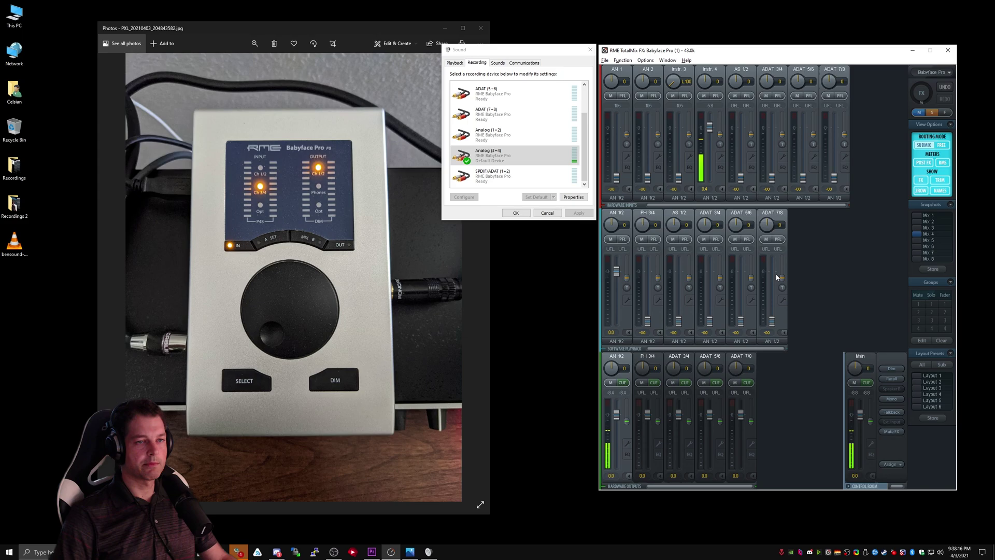
pyautogui.moveTo(617, 273); pyautogui.dragTo(617, 330)
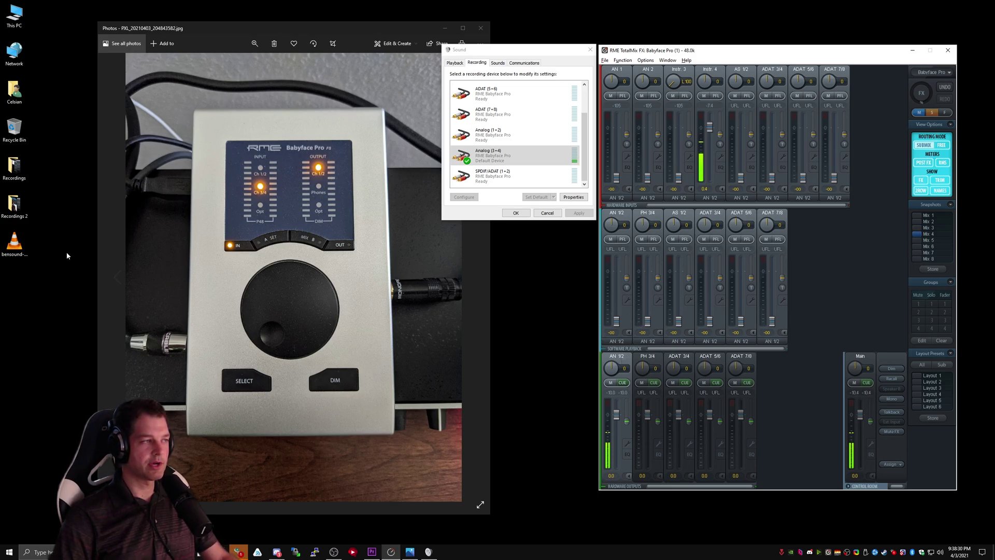
pyautogui.doubleClick(14, 244)
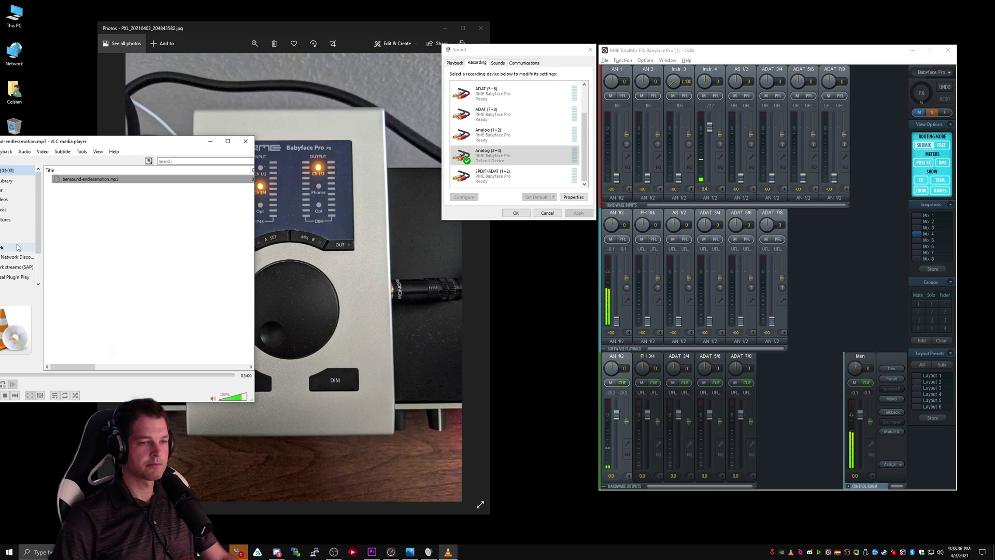
pyautogui.click(247, 142)
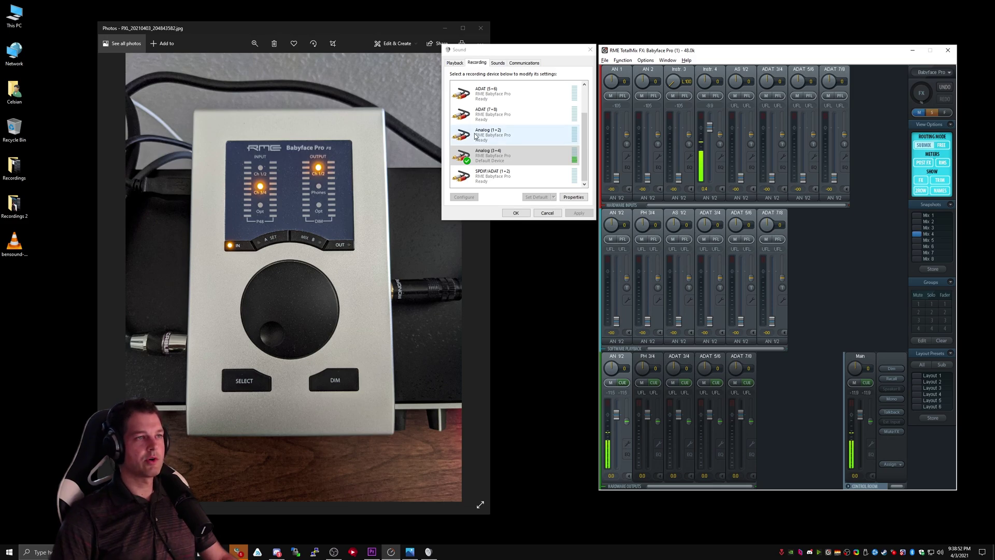
# Step: Select Analog (1+2) among recording devices and enable Loopback on the AN 1/2 output
pyautogui.click(473, 72)
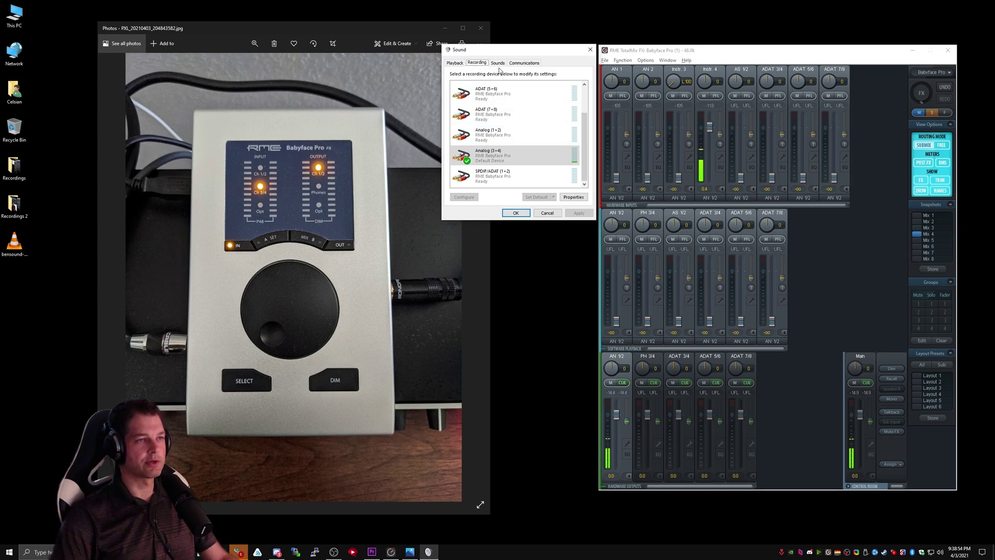
pyautogui.click(487, 138)
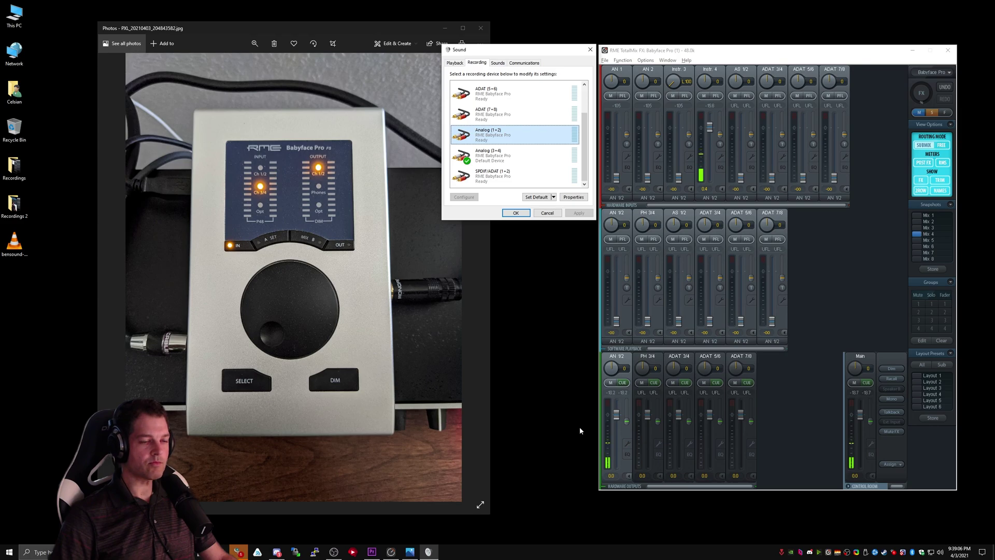
pyautogui.click(627, 444)
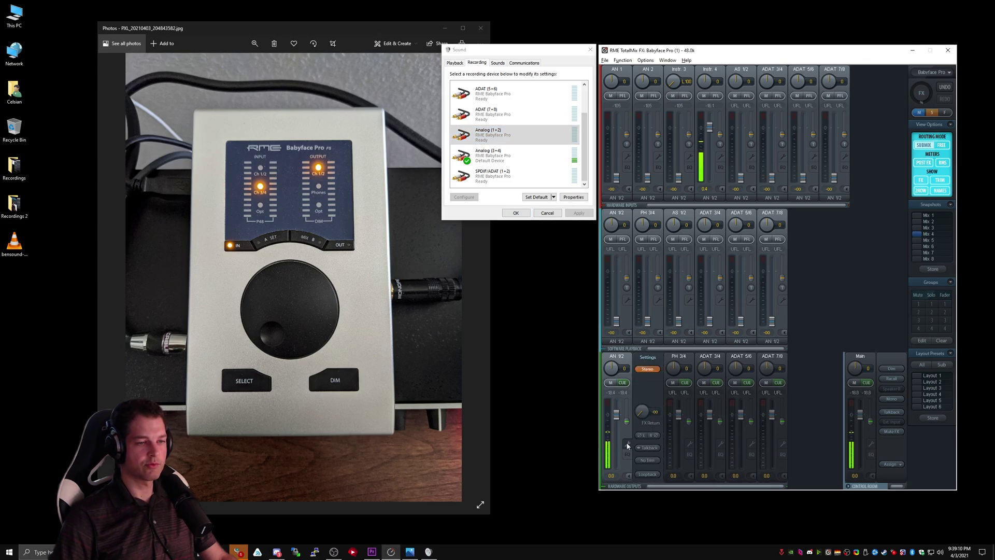
pyautogui.click(646, 475)
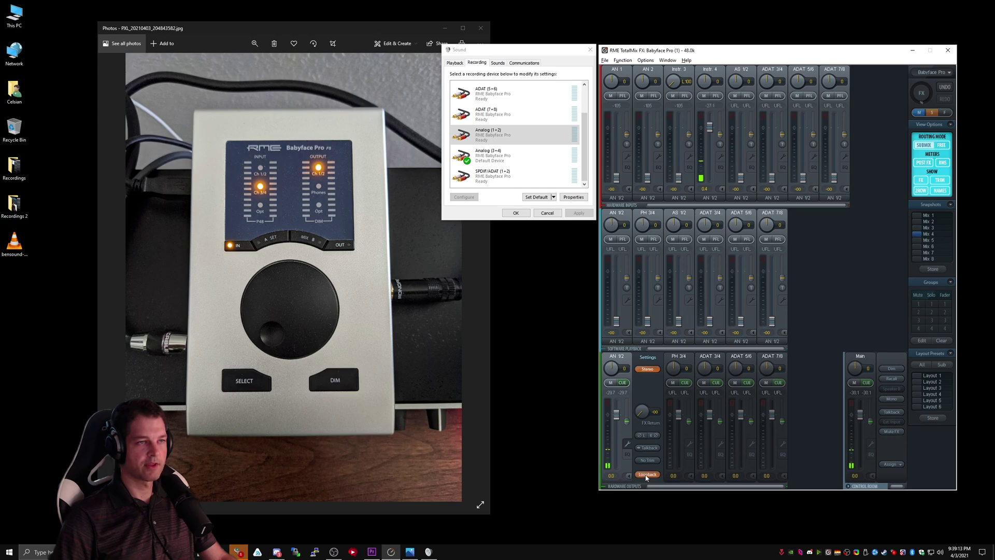
# Step: Make Analog (1+2) the default Windows recording device
pyautogui.click(505, 134)
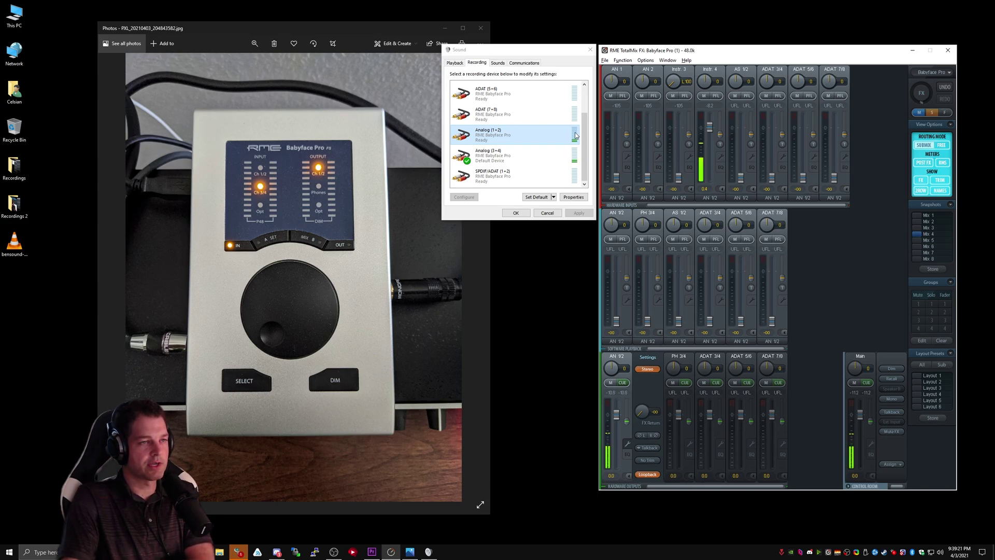
pyautogui.click(490, 134)
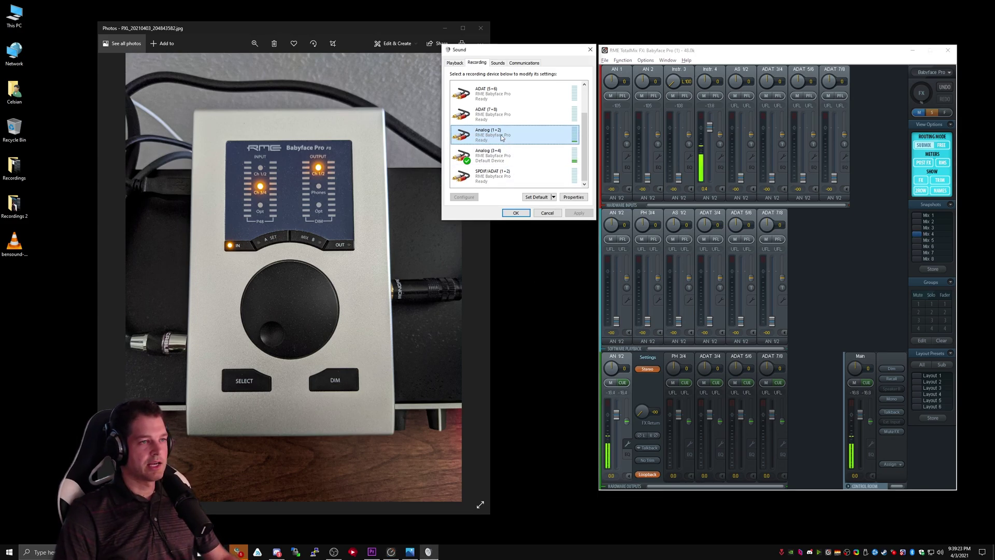
pyautogui.click(537, 197)
# Step: Launch GoldWave from a Start menu search for 'gold'
pyautogui.press('super')
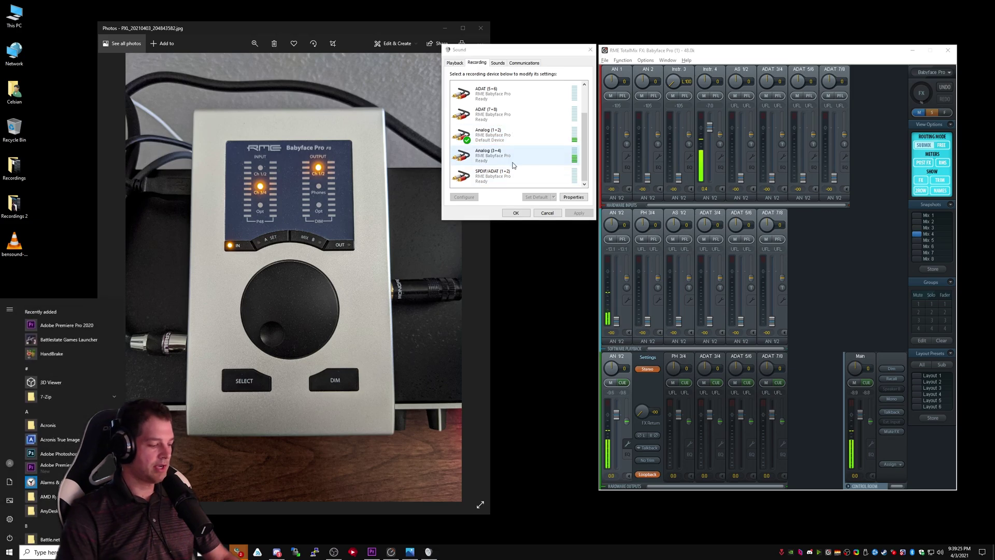
pyautogui.write('gold')
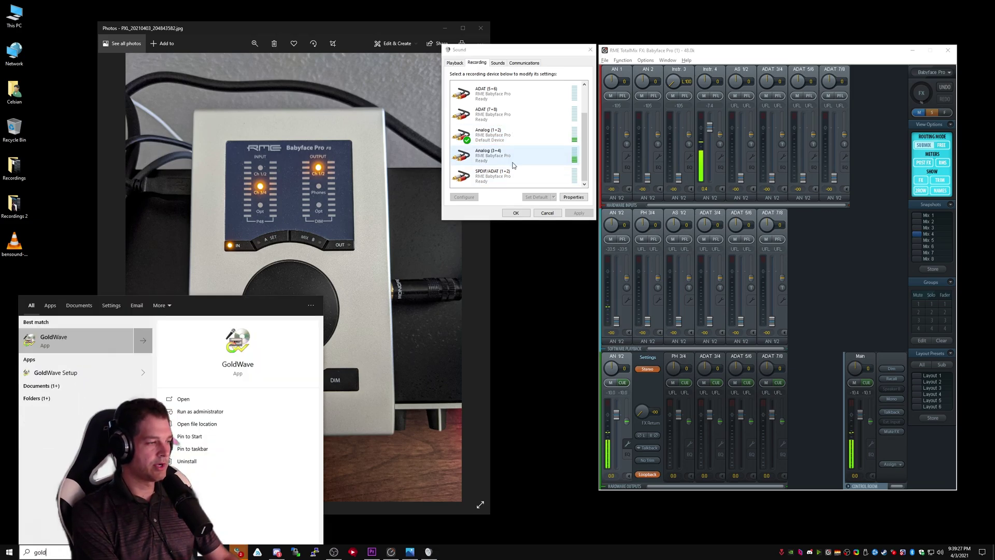
pyautogui.press('Return')
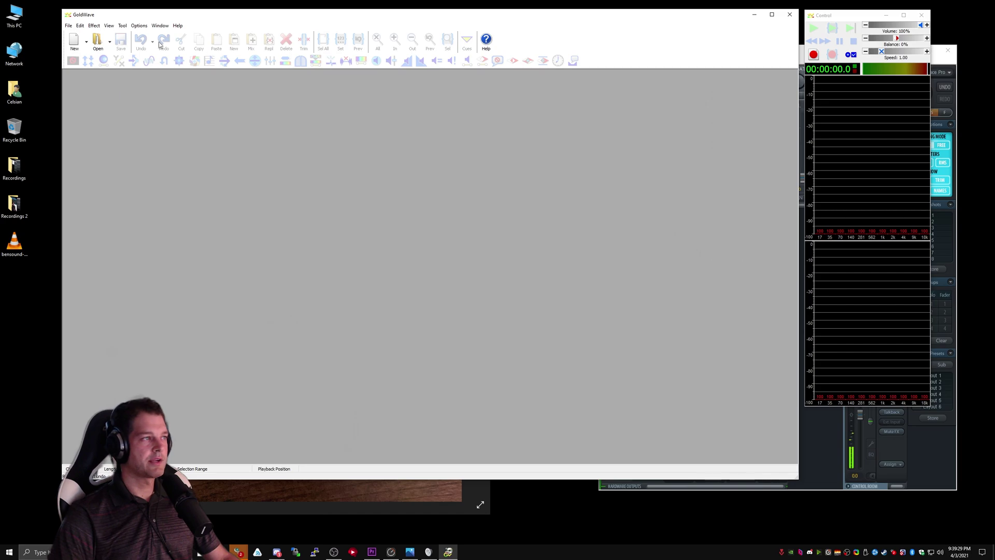
# Step: Create a new 30-second stereo 48000 Hz sound and start recording
pyautogui.click(75, 41)
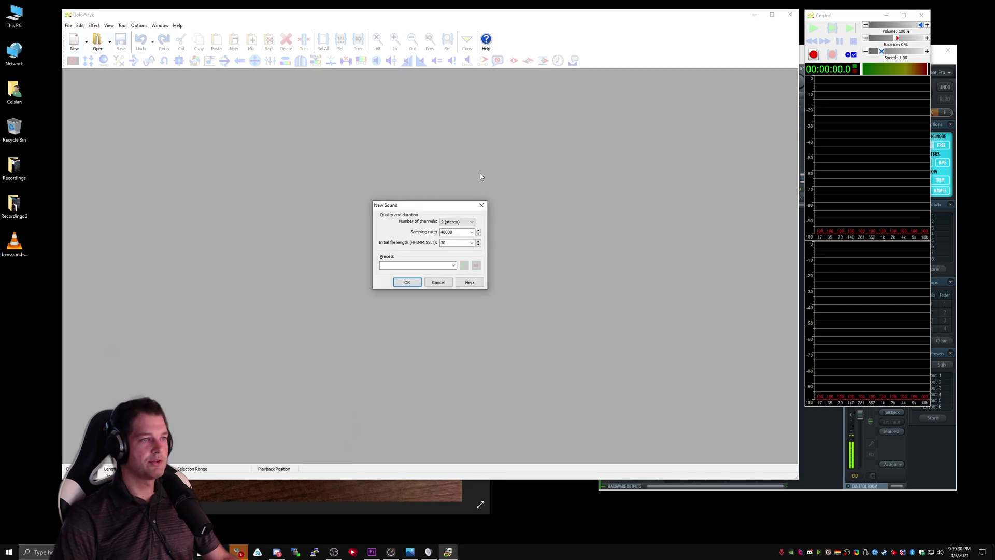
pyautogui.click(407, 282)
pyautogui.click(831, 55)
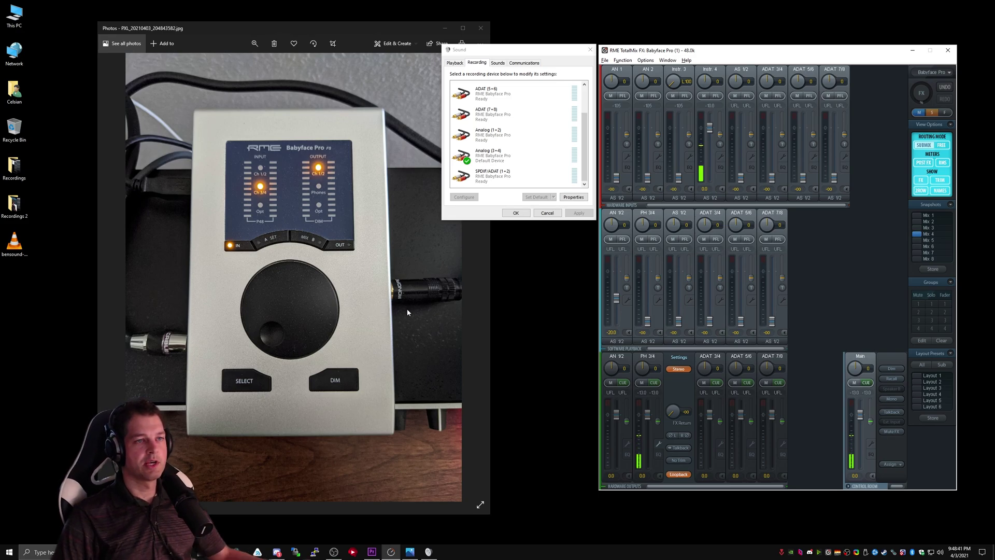
# Step: In the PH 3/4 output mix, set the Instr. 3 fader to 0.0 dB with pan centred
pyautogui.click(656, 358)
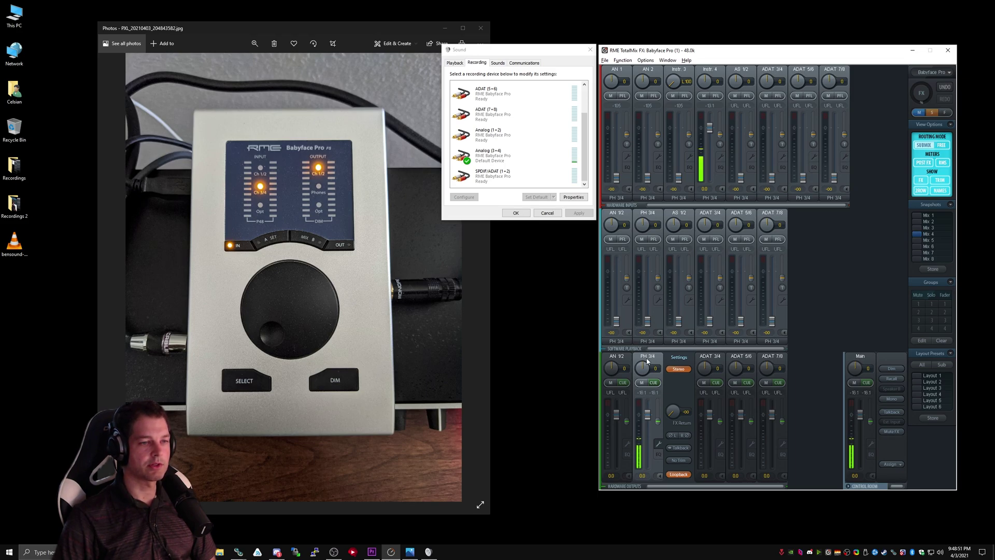
pyautogui.moveTo(679, 177); pyautogui.dragTo(679, 127)
pyautogui.moveTo(673, 79); pyautogui.dragTo(675, 84)
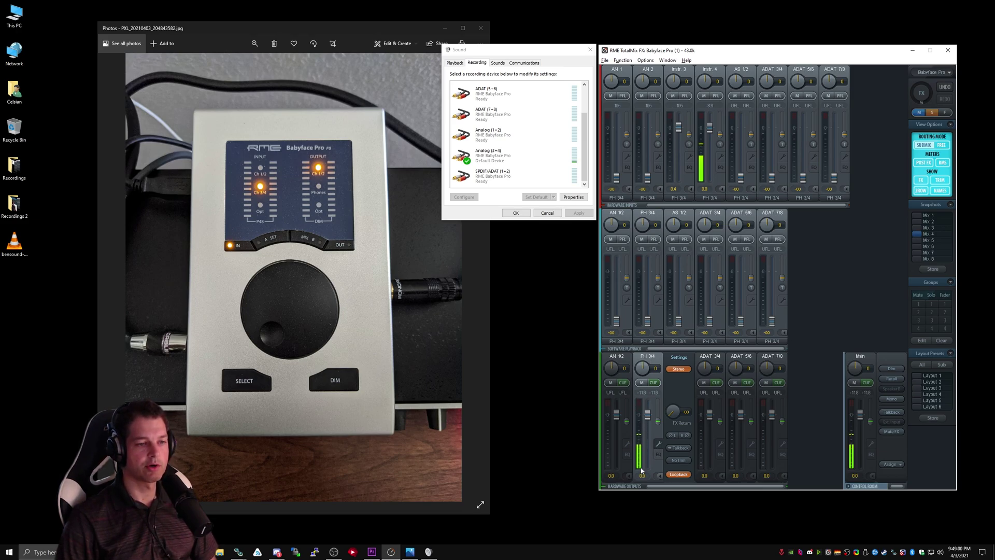
pyautogui.moveTo(679, 126); pyautogui.dragTo(679, 179)
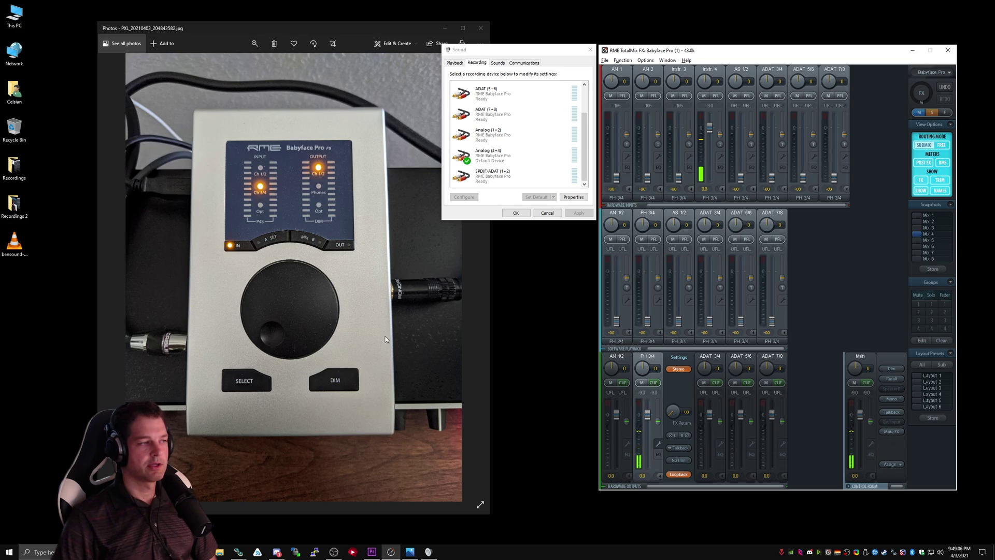
# Step: Play the bensound mp3 in VLC and raise AN 1/2 playback in the PH 3/4 mix to -21.1 dB
pyautogui.click(14, 248)
pyautogui.doubleClick(14, 251)
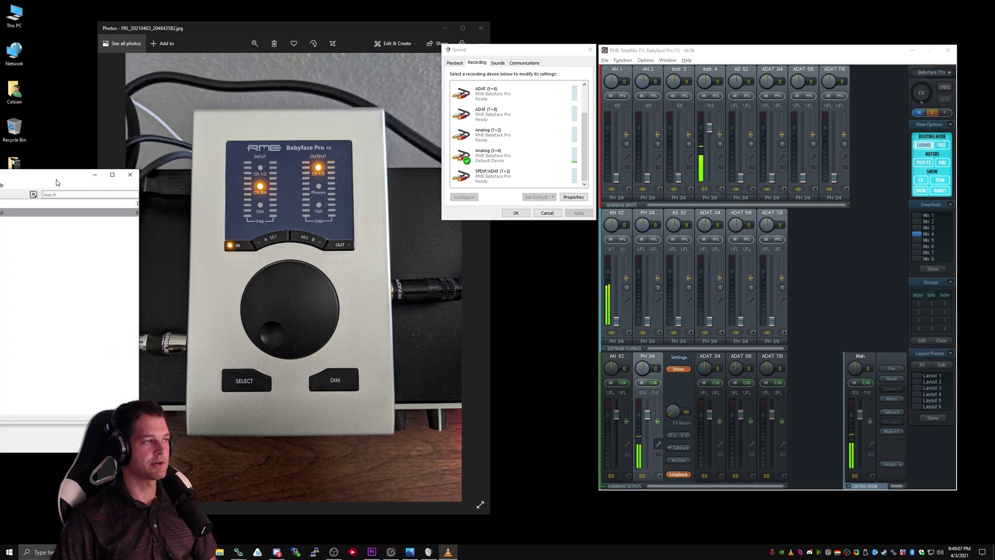
pyautogui.moveTo(56, 179); pyautogui.dragTo(374, 230)
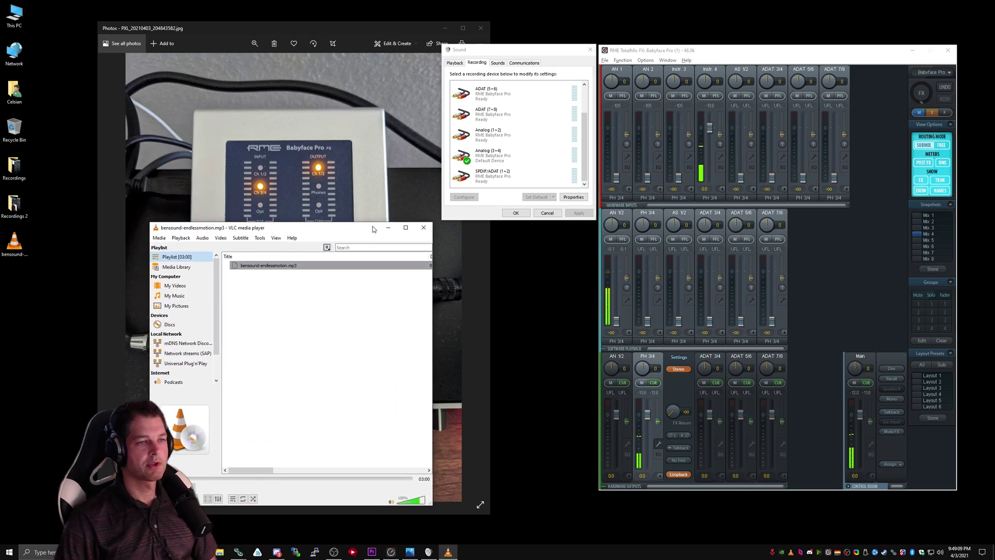
pyautogui.click(652, 362)
pyautogui.moveTo(621, 330)
pyautogui.mouseDown()
pyautogui.moveTo(618, 300)
pyautogui.moveTo(619, 334)
pyautogui.mouseUp()
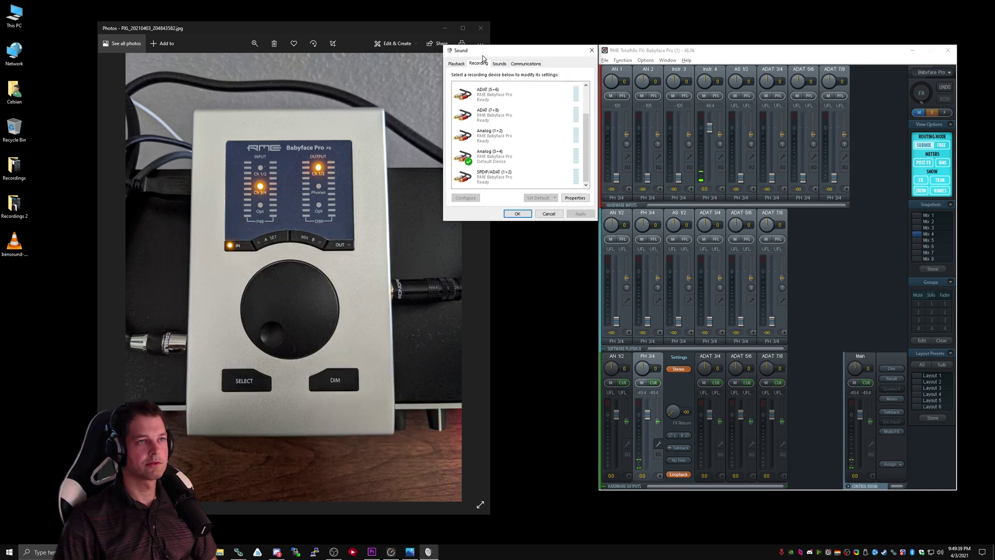